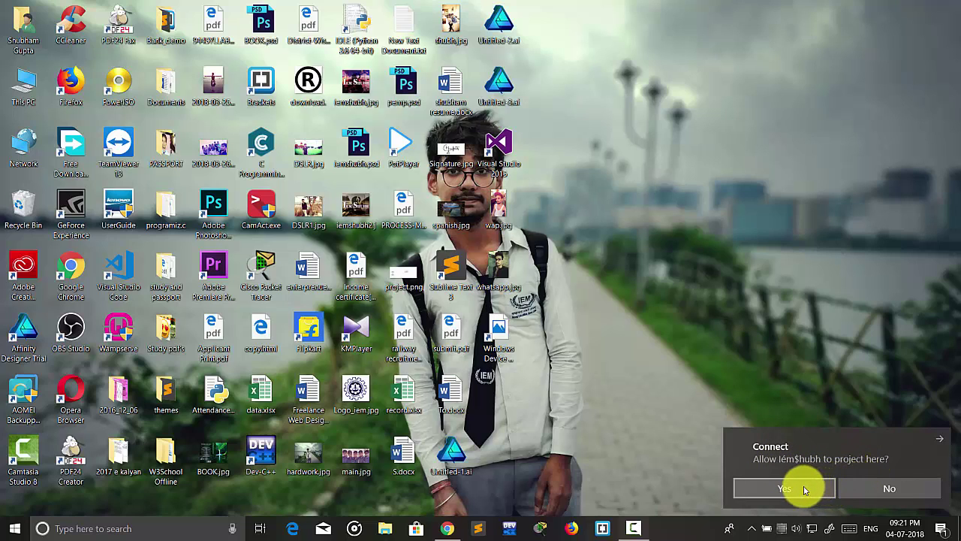
# Allow the phone to project onto the PC, then back out to the main settings list
pyautogui.click(805, 489)
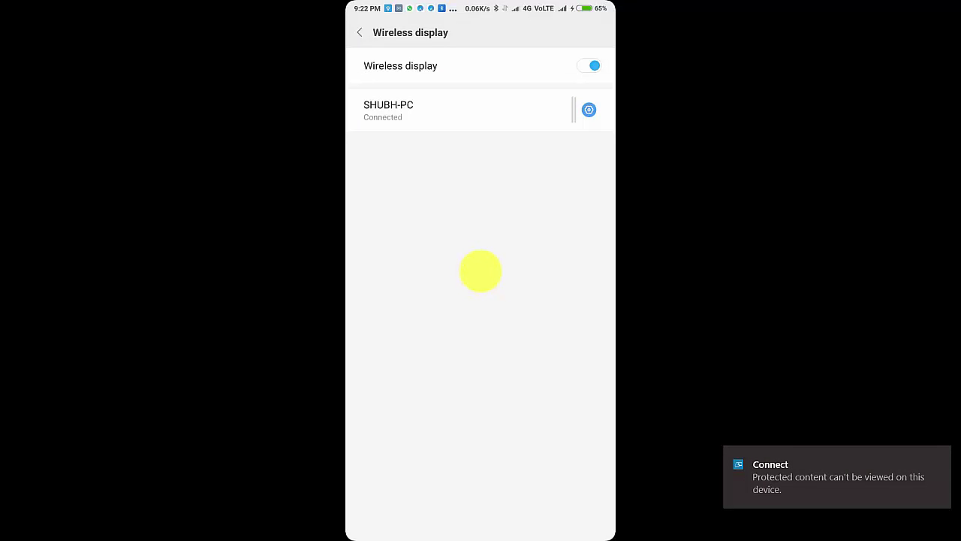
pyautogui.press('Escape')
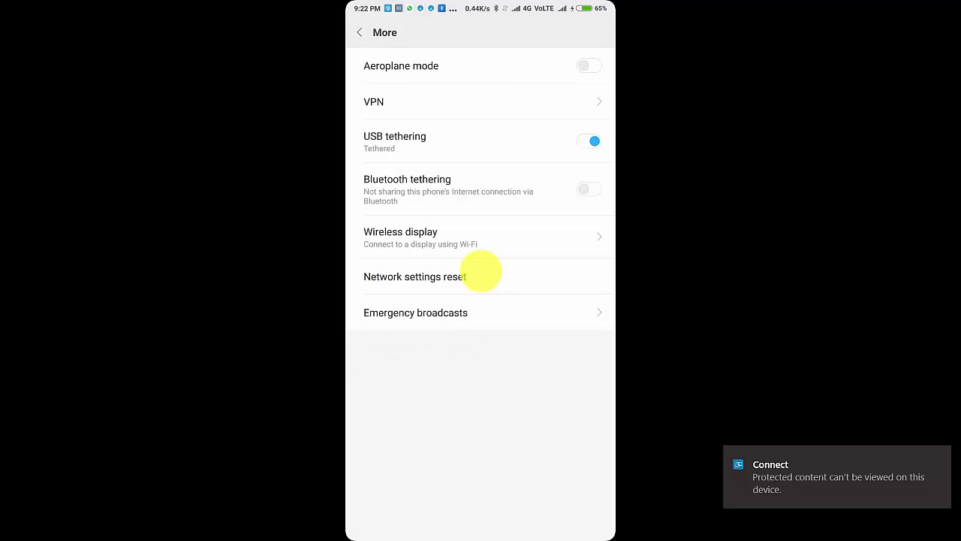
pyautogui.press('Escape')
pyautogui.press('Escape')
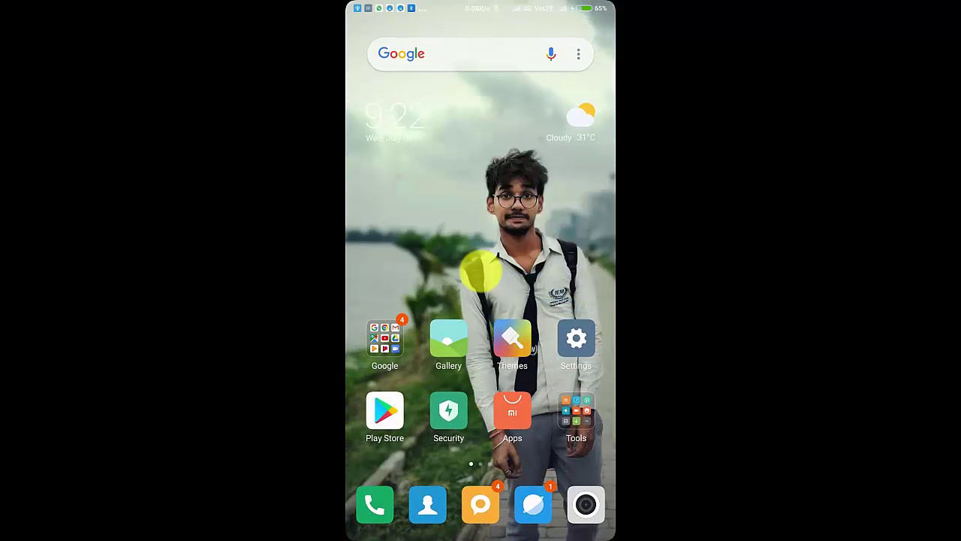
# Swipe around the mirrored phone's screen to browse its pages
pyautogui.moveTo(571, 274); pyautogui.dragTo(480, 274)
pyautogui.moveTo(571, 274)
pyautogui.mouseDown()
pyautogui.moveTo(481, 274)
pyautogui.moveTo(570, 272)
pyautogui.mouseUp()
pyautogui.moveTo(484, 263); pyautogui.dragTo(570, 263)
pyautogui.moveTo(481, 273); pyautogui.dragTo(481, 360)
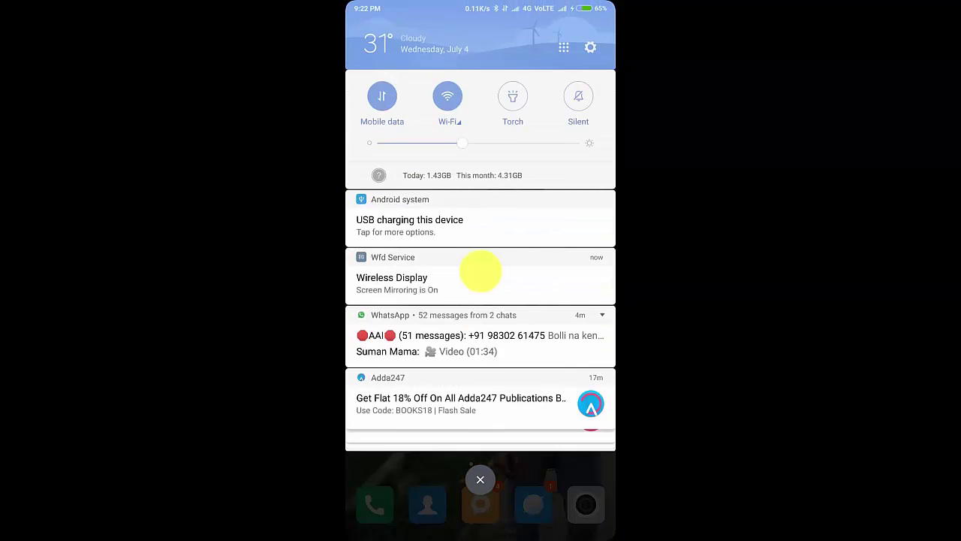
pyautogui.moveTo(478, 315); pyautogui.dragTo(481, 188)
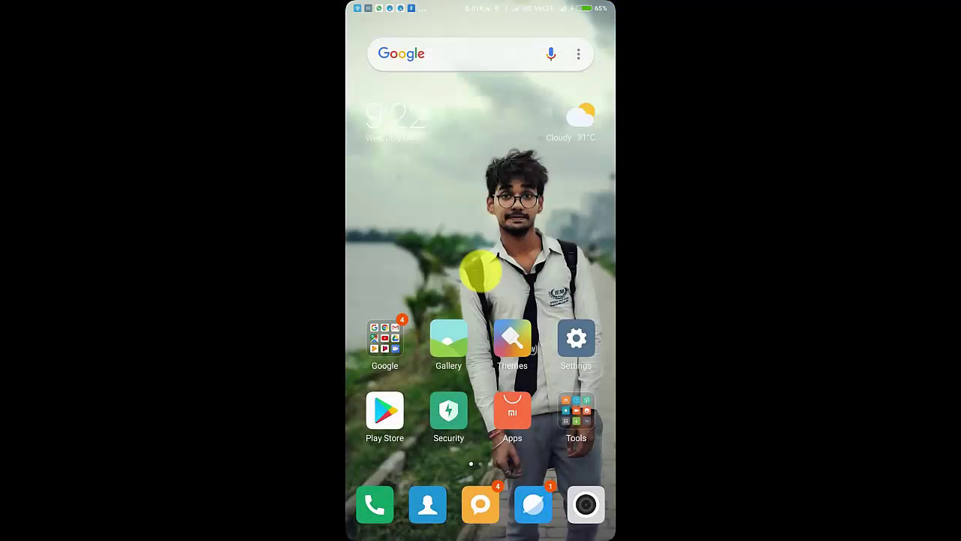
pyautogui.moveTo(480, 272); pyautogui.dragTo(390, 271)
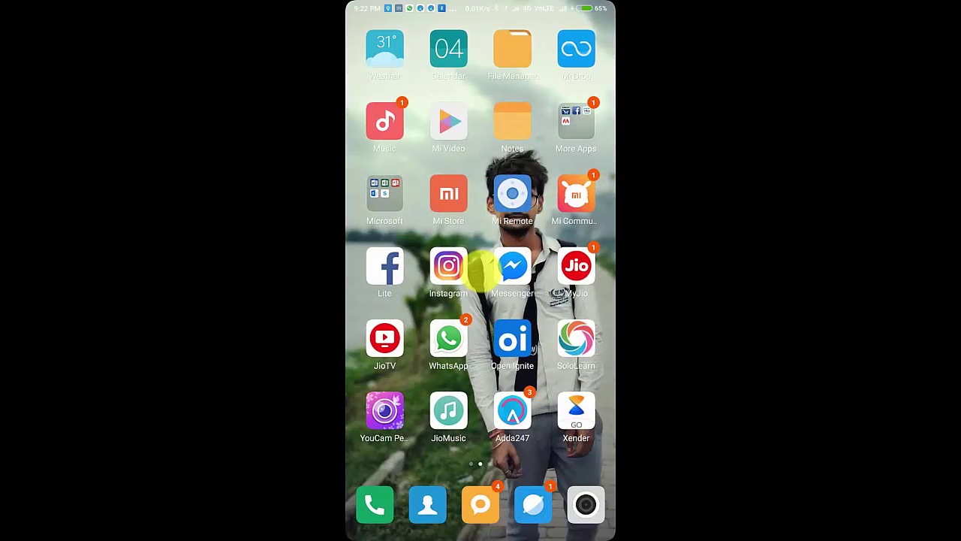
pyautogui.moveTo(480, 272); pyautogui.dragTo(571, 272)
# Leave the phone's settings for the home screen and select Xender on the app page
pyautogui.click(576, 338)
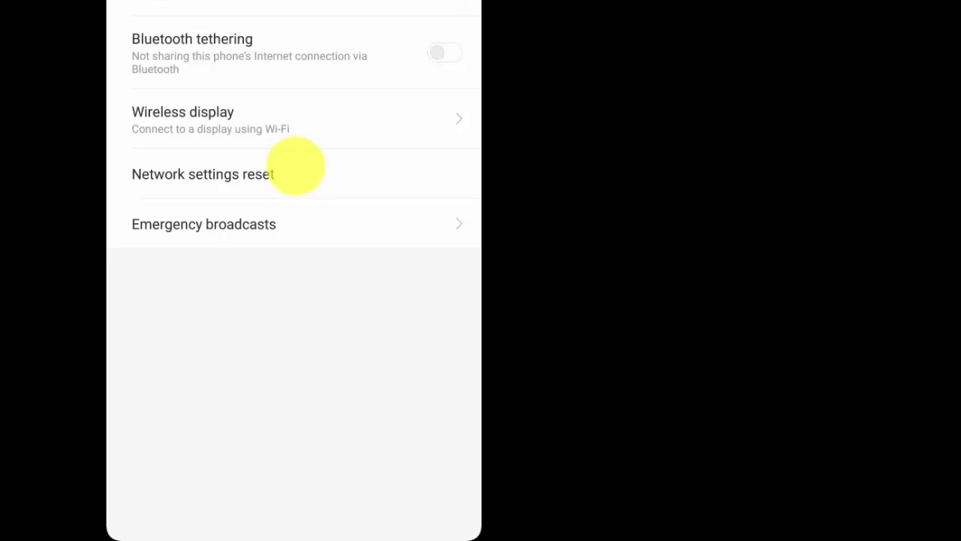
pyautogui.press('Escape')
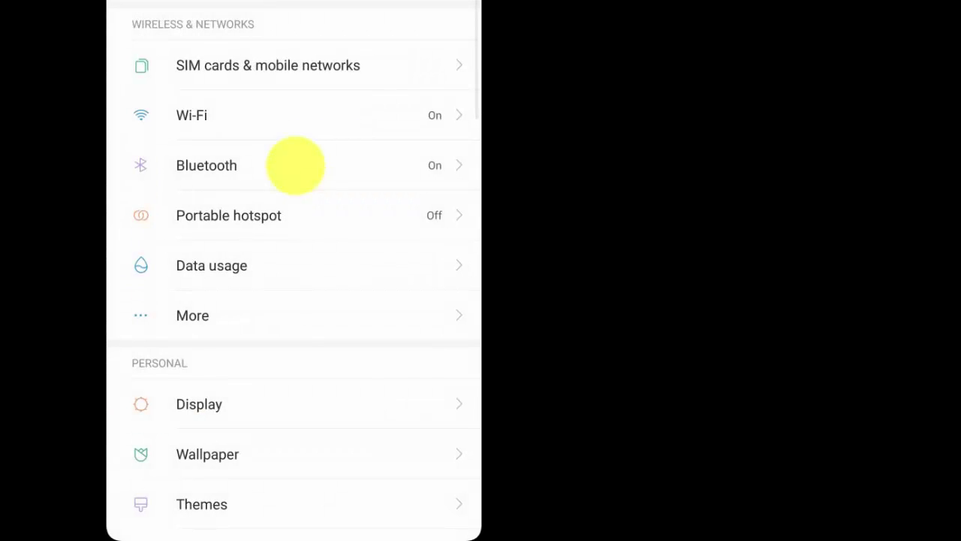
pyautogui.press('Escape')
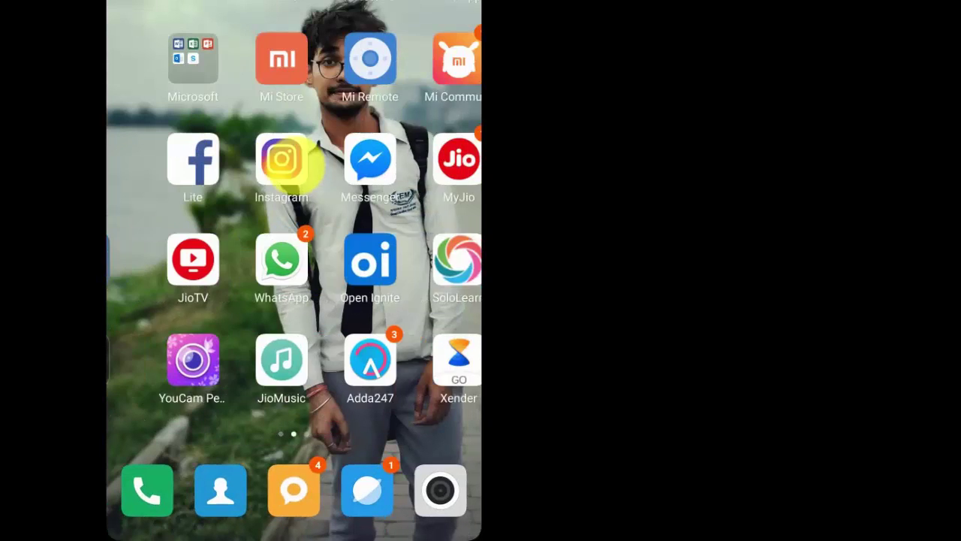
pyautogui.moveTo(296, 167)
pyautogui.mouseDown()
pyautogui.moveTo(151, 167)
pyautogui.moveTo(297, 167)
pyautogui.mouseUp()
# Launch Xender, choose Connect to PC under More, and select the HOT SPOT tab
pyautogui.click(427, 358)
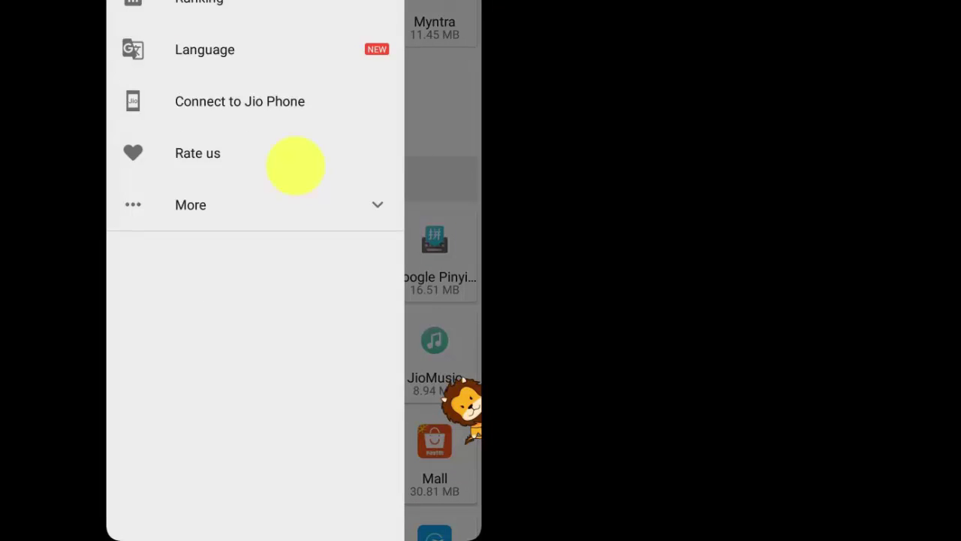
pyautogui.click(295, 192)
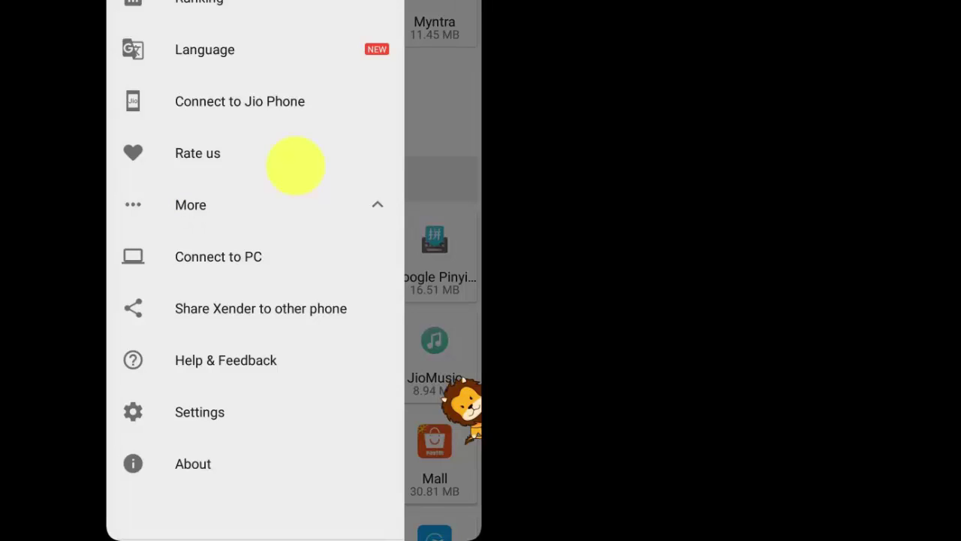
pyautogui.click(217, 256)
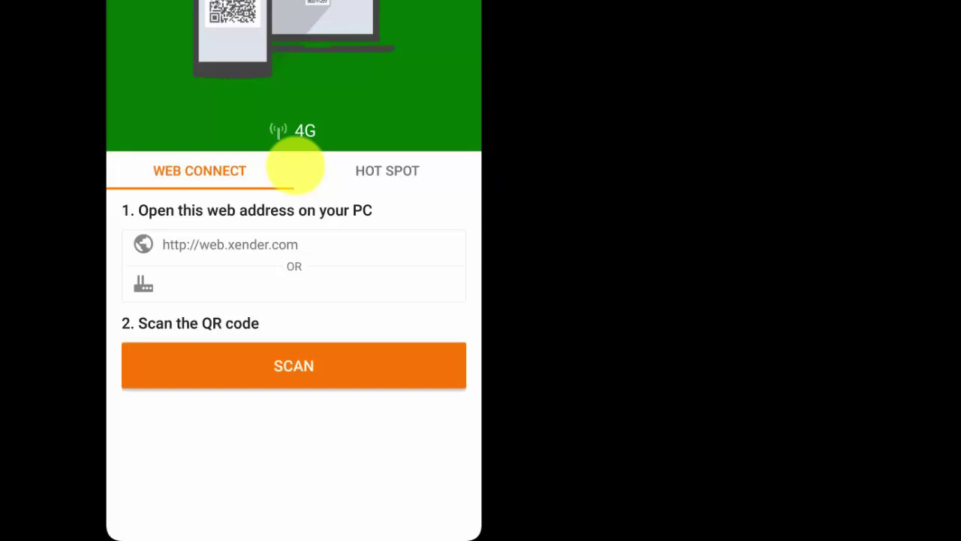
pyautogui.click(295, 165)
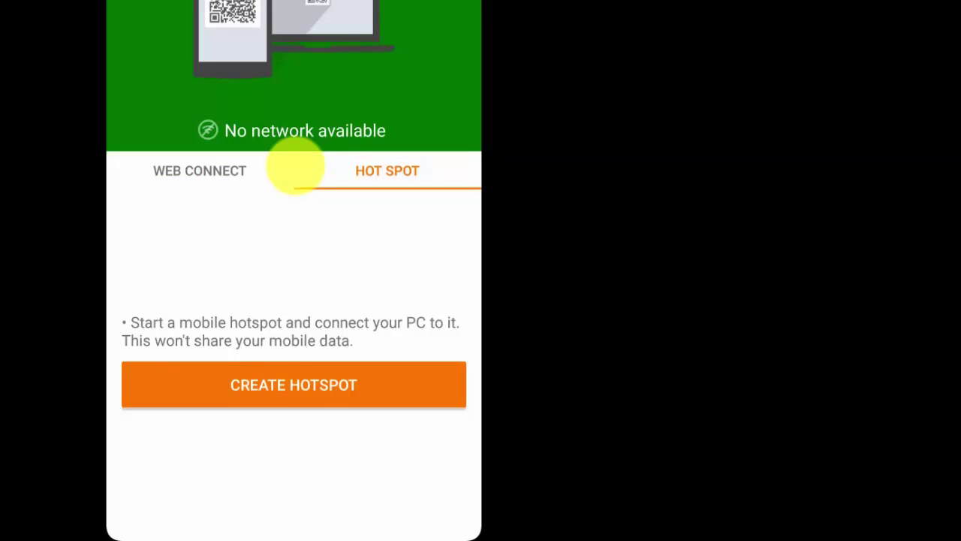
pyautogui.click(293, 165)
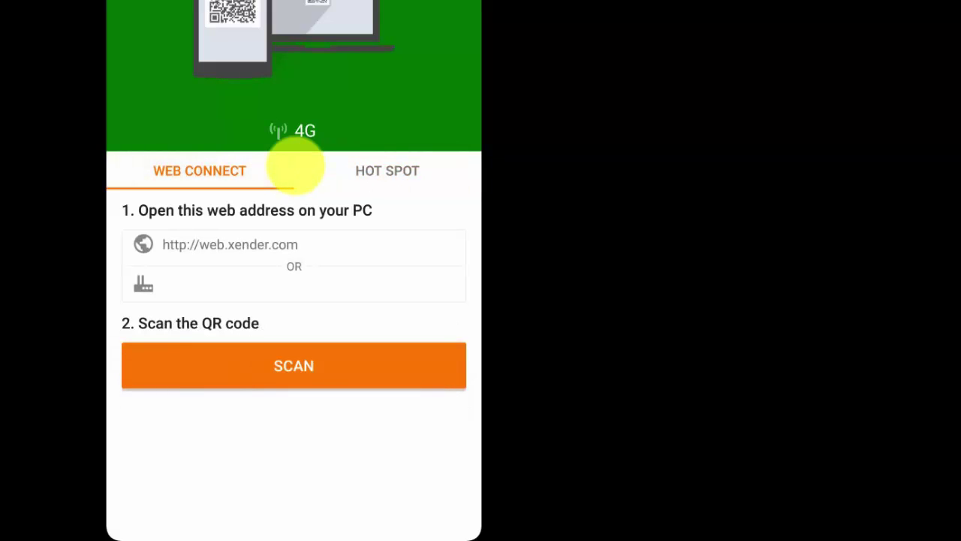
pyautogui.click(295, 165)
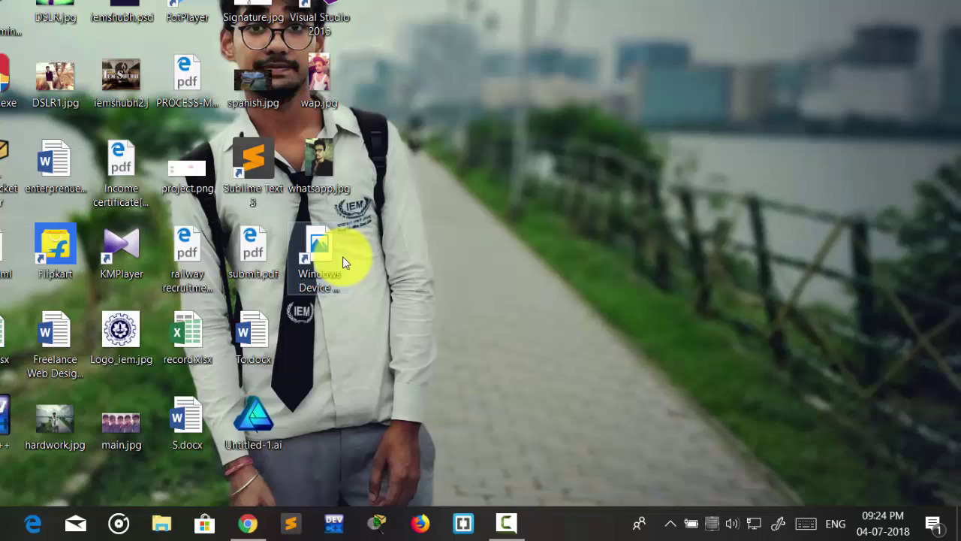
# Join the AndroidShare_1156 hotspot with its security key and allow the PC to be discoverable
pyautogui.click(247, 523)
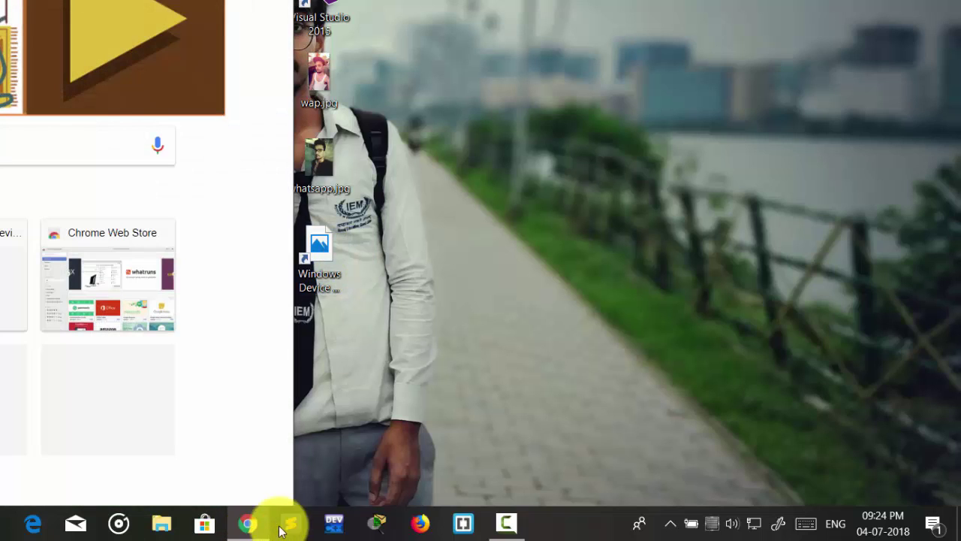
pyautogui.click(754, 525)
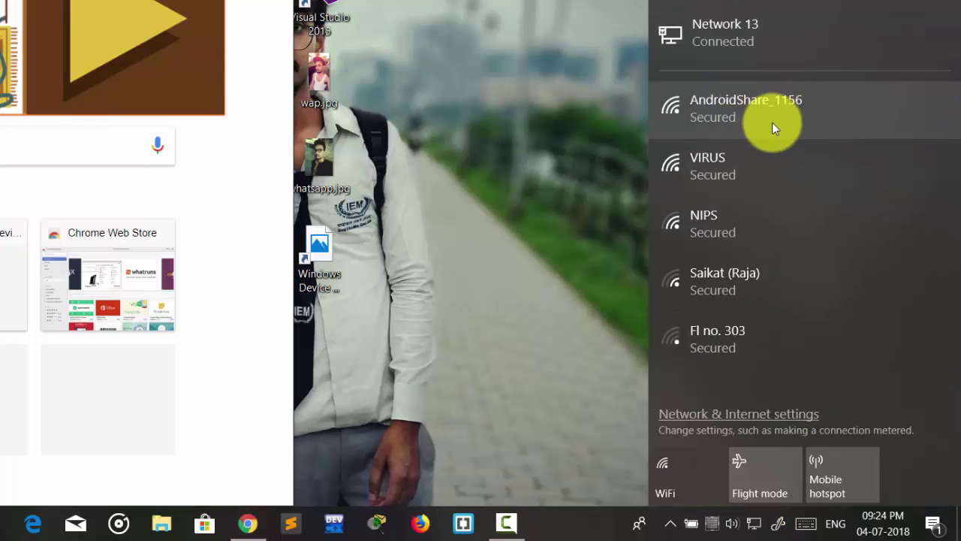
pyautogui.click(754, 117)
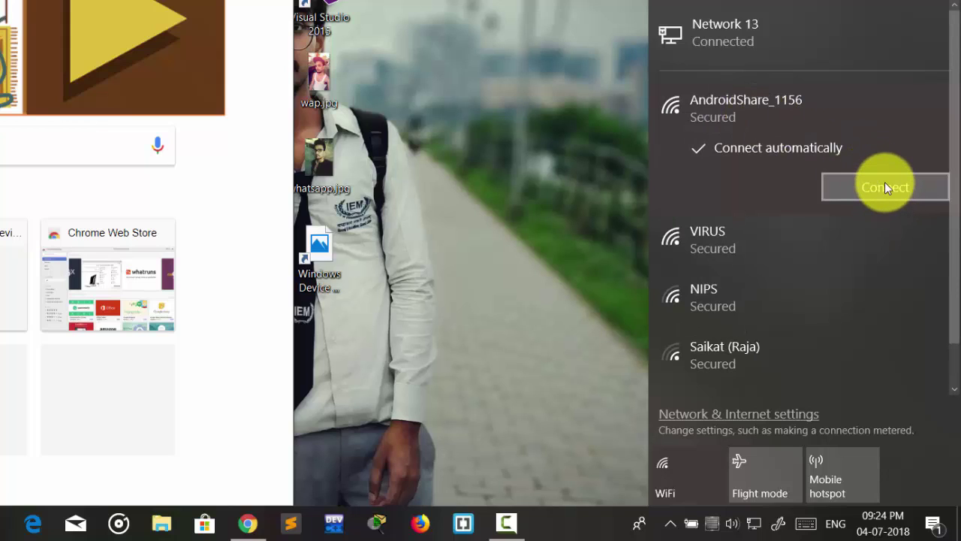
pyautogui.click(884, 187)
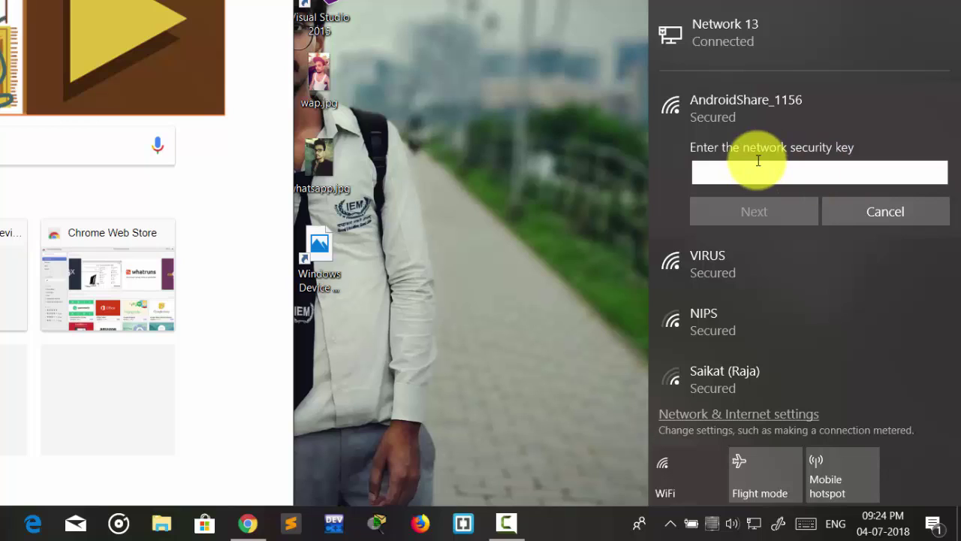
pyautogui.write('a')
pyautogui.write('a')
pyautogui.write('aa')
pyautogui.write('aaaa')
pyautogui.write('a')
pyautogui.write('aaa')
pyautogui.press('Return')
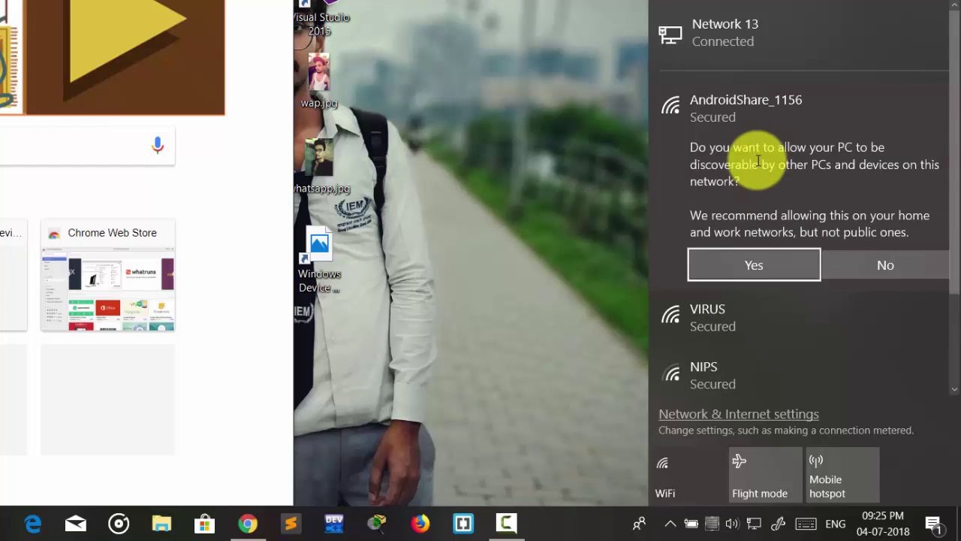
pyautogui.press('Return')
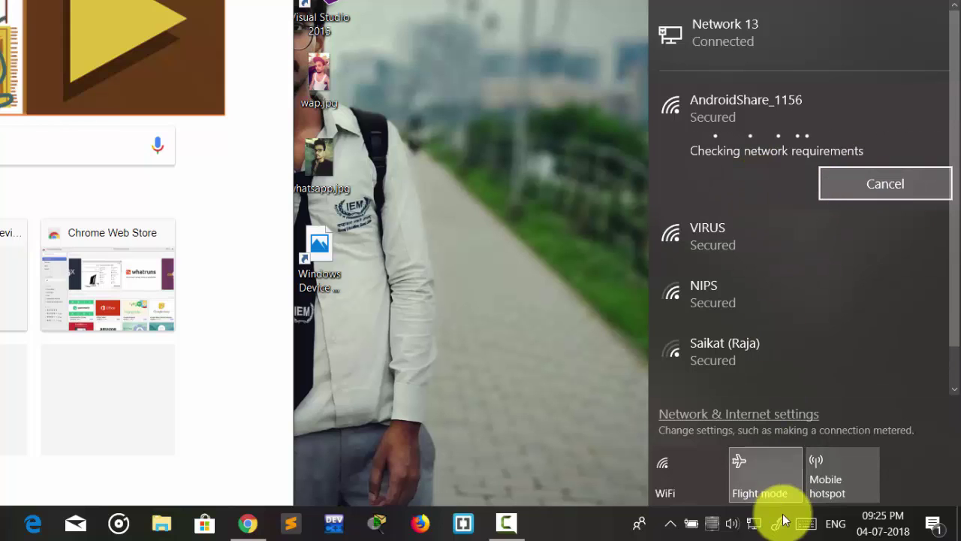
pyautogui.click(754, 524)
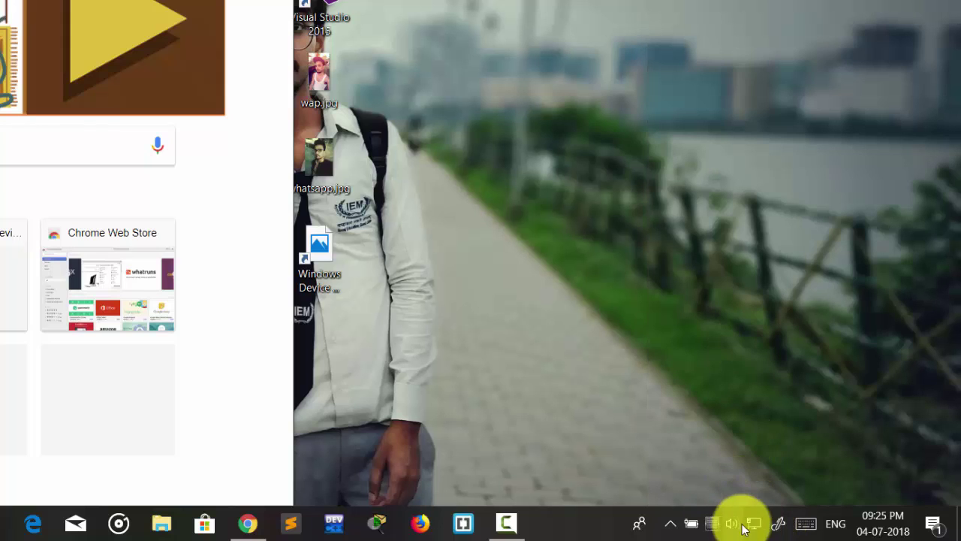
# Maximise Chrome and load the phone's Xender page at 192.168.43.1:8899
pyautogui.click(754, 524)
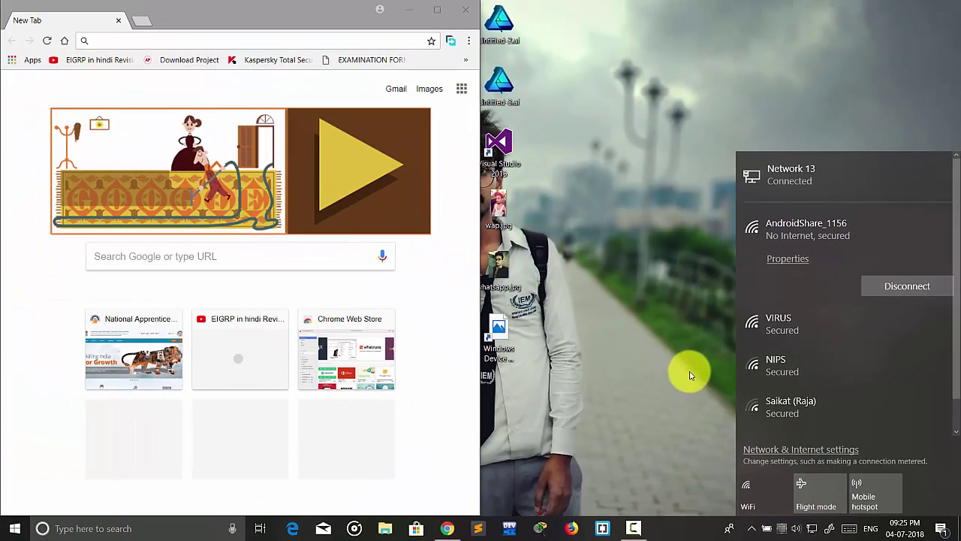
pyautogui.moveTo(225, 17); pyautogui.dragTo(650, 4)
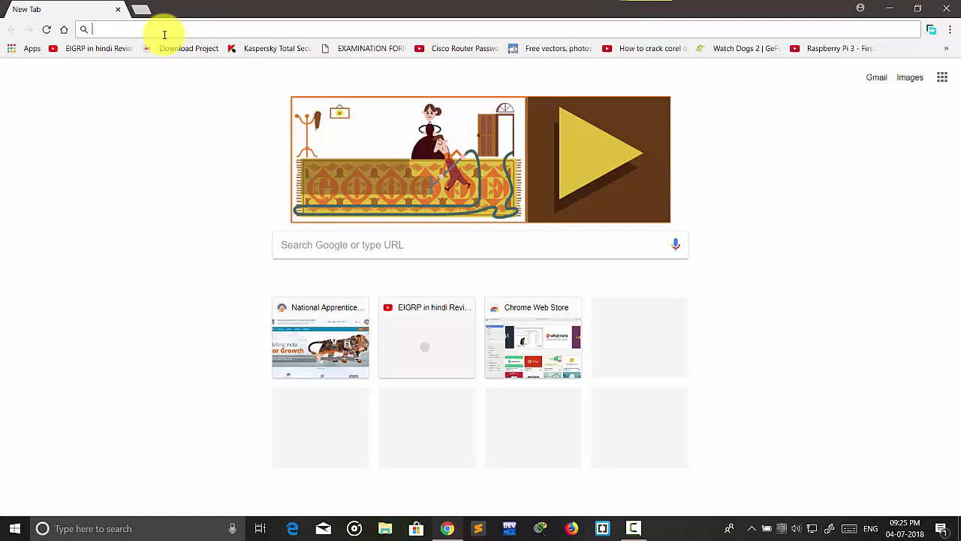
pyautogui.write('192.168.43')
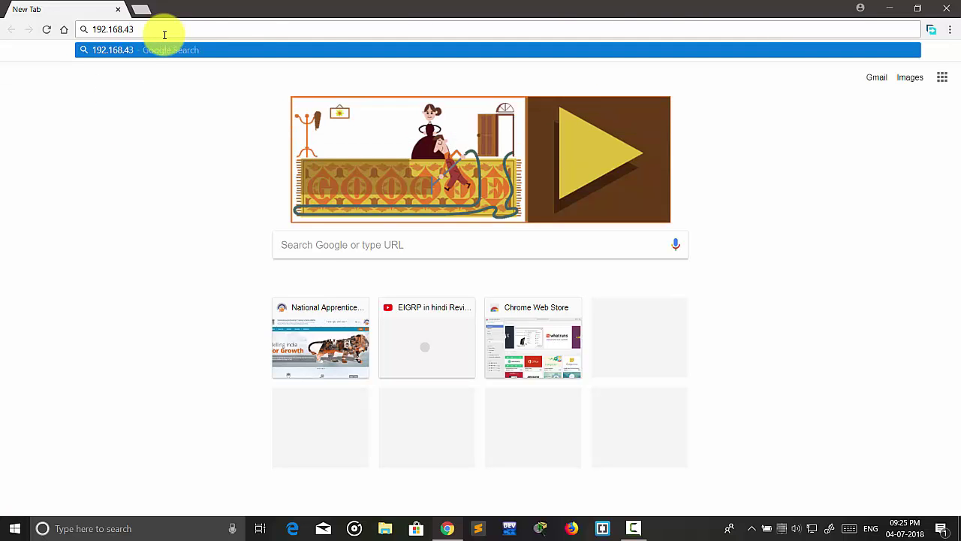
pyautogui.write('.1')
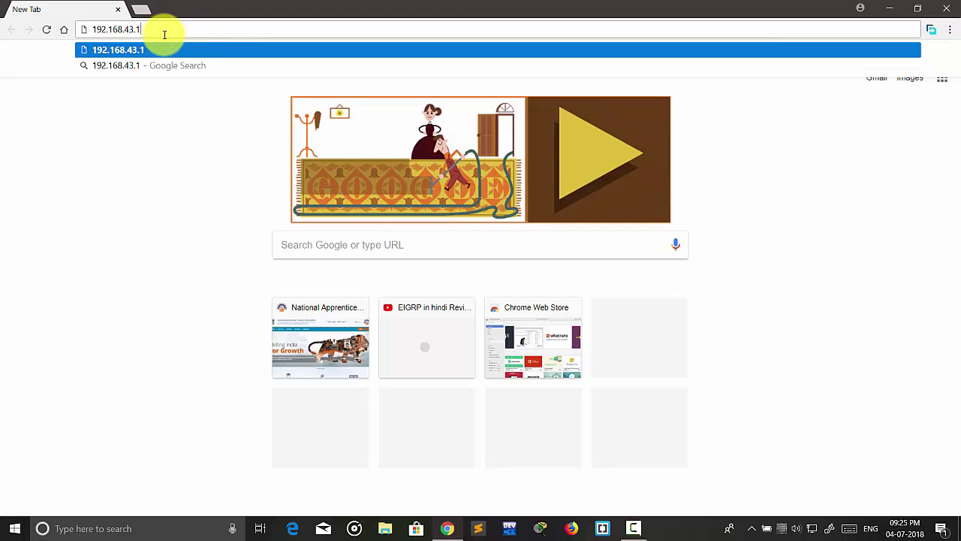
pyautogui.write(':33455')
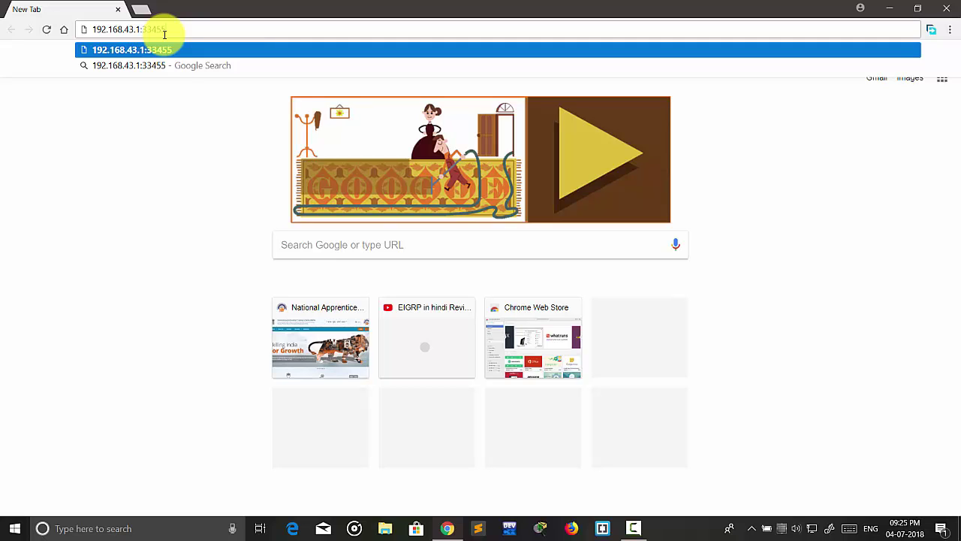
pyautogui.press('BackSpace')
pyautogui.press('BackSpace')
pyautogui.press('BackSpace')
pyautogui.press('BackSpace')
pyautogui.press('BackSpace')
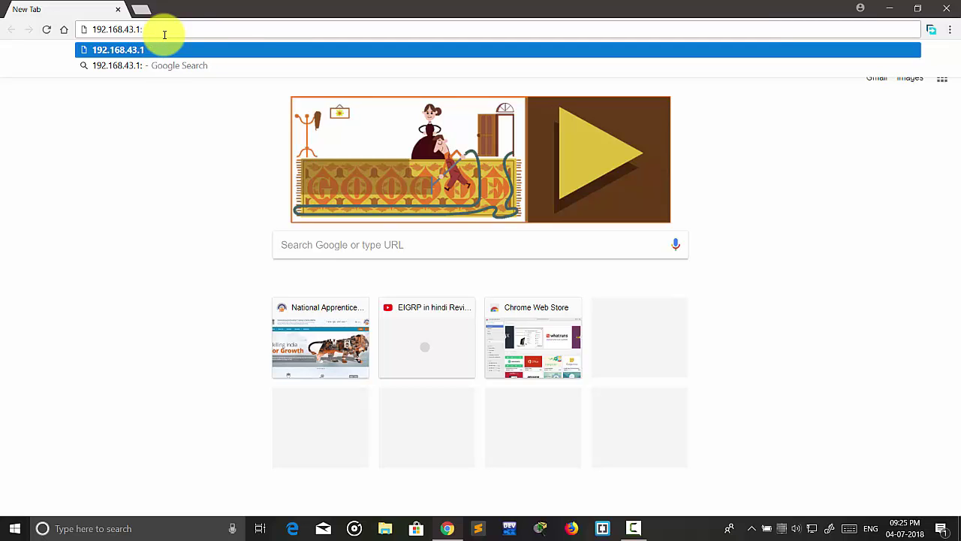
pyautogui.write('8899')
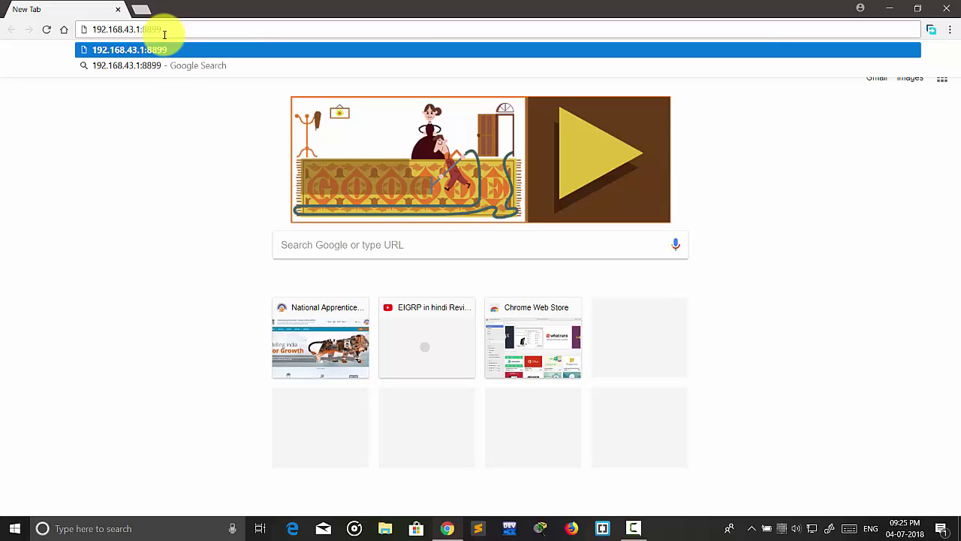
pyautogui.press('Return')
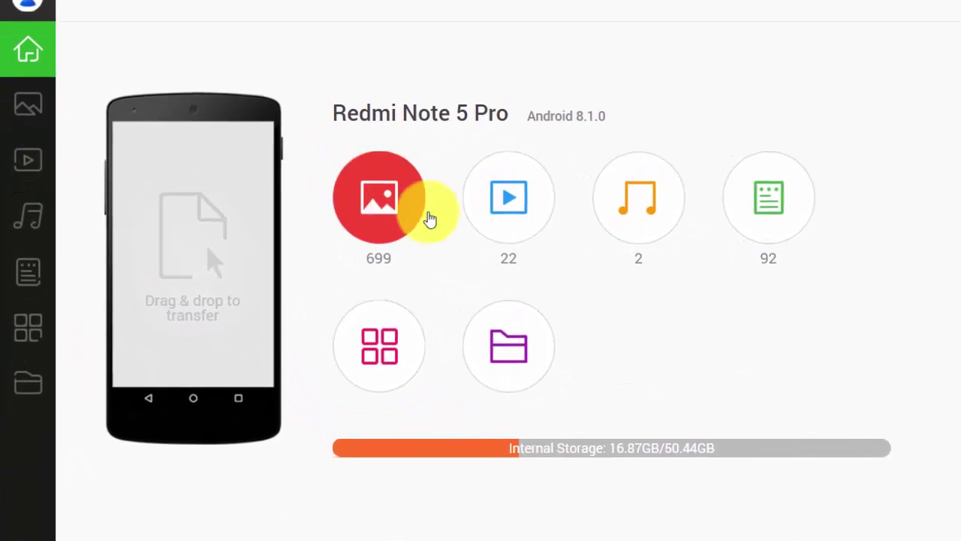
# Scroll through the phone's images, then its videos, from the device overview
pyautogui.click(319, 204)
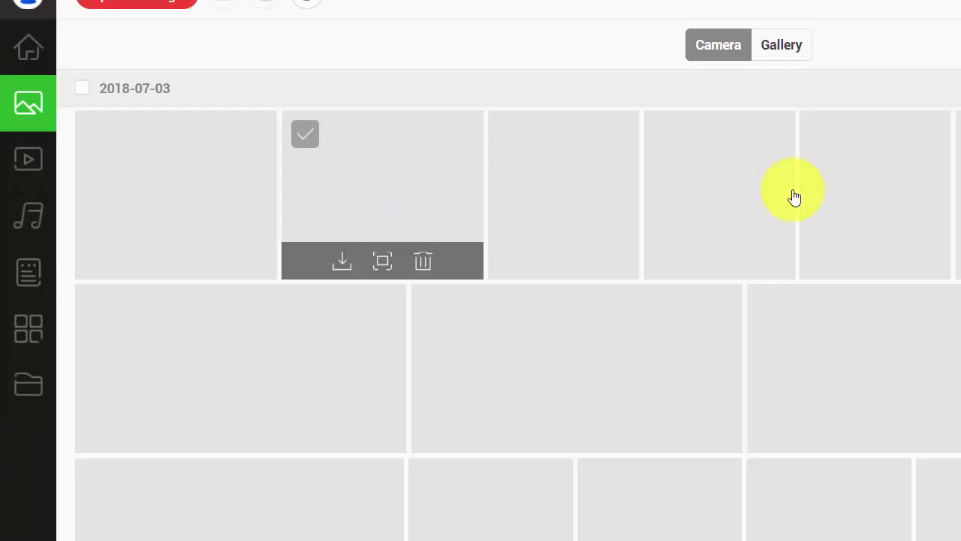
pyautogui.scroll(-2, 831, 340)
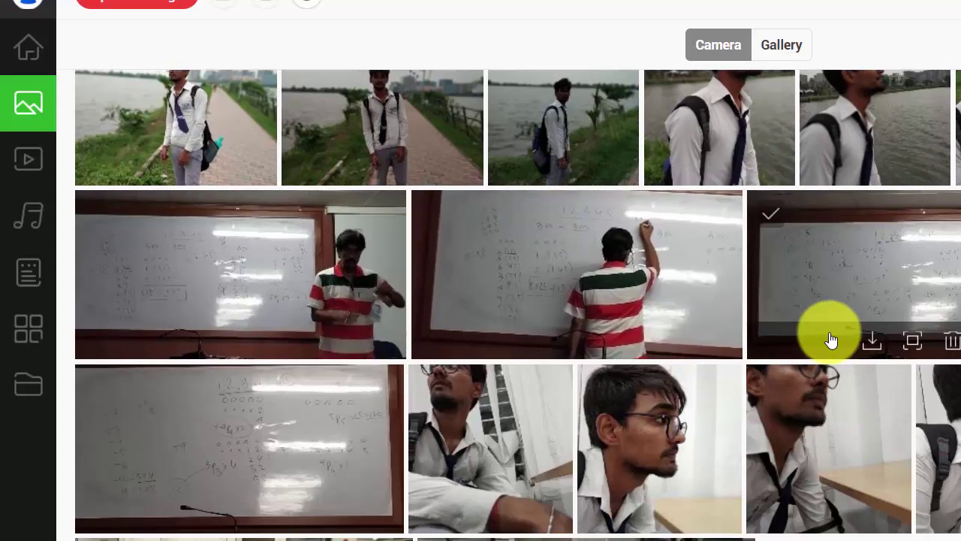
pyautogui.scroll(2, 831, 340)
pyautogui.click(27, 51)
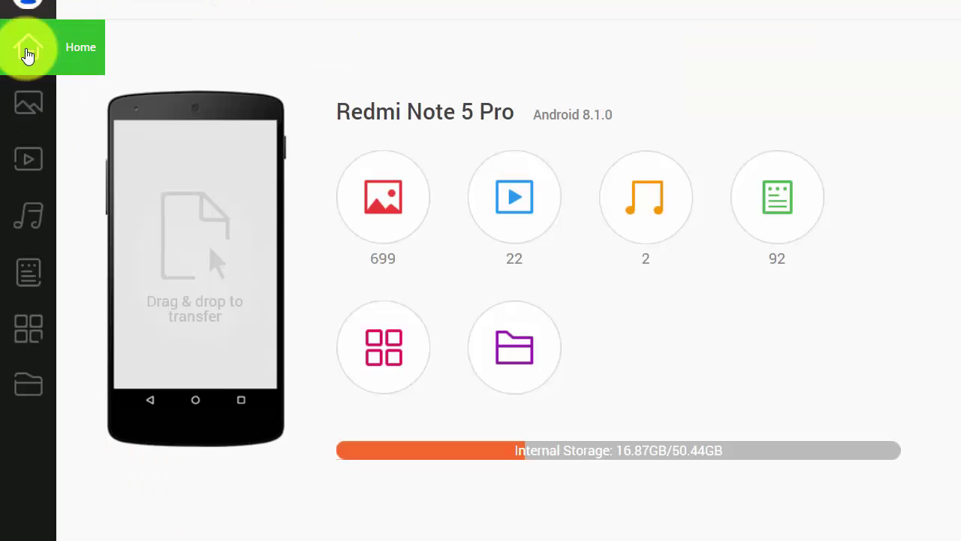
pyautogui.click(518, 216)
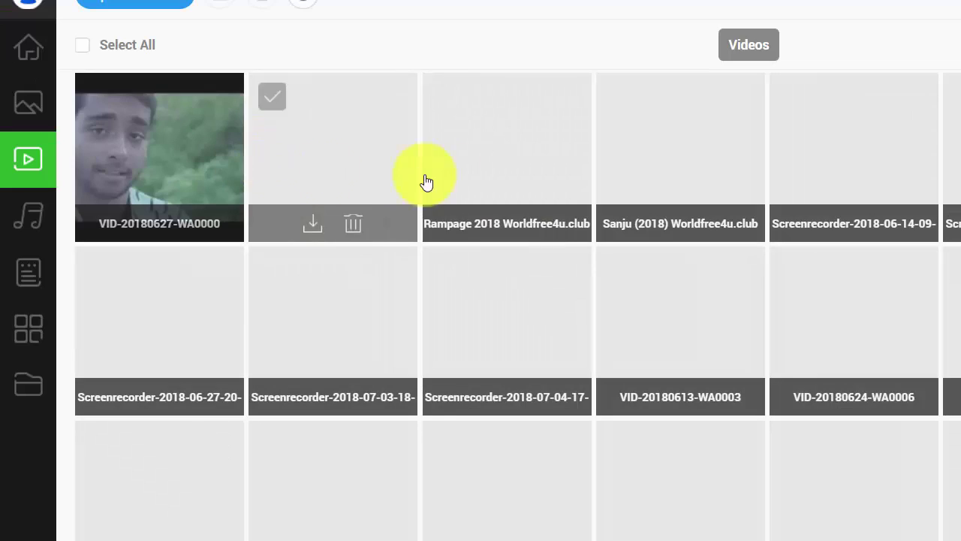
pyautogui.scroll(-2, 901, 380)
pyautogui.scroll(2, 848, 384)
# View the phone's music list, then scroll through its documents
pyautogui.click(28, 219)
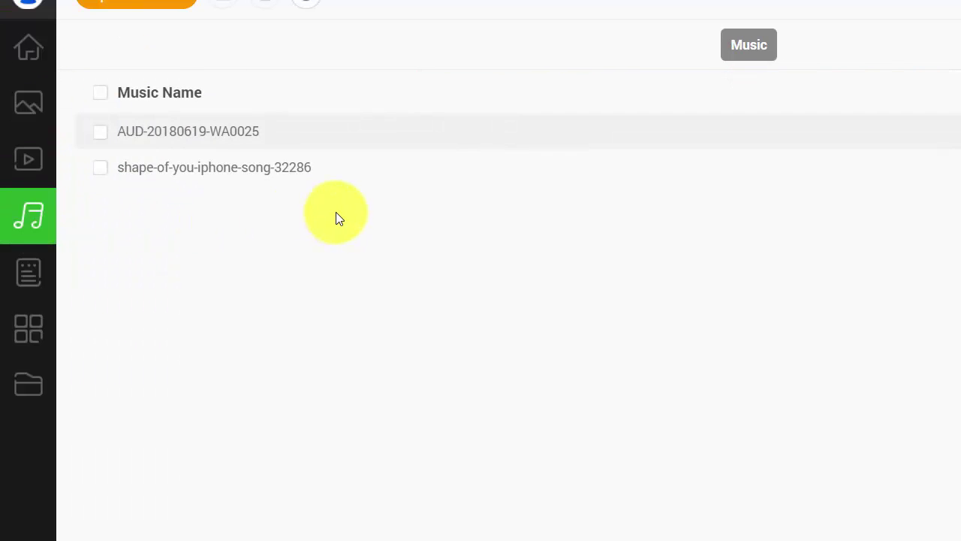
pyautogui.click(23, 273)
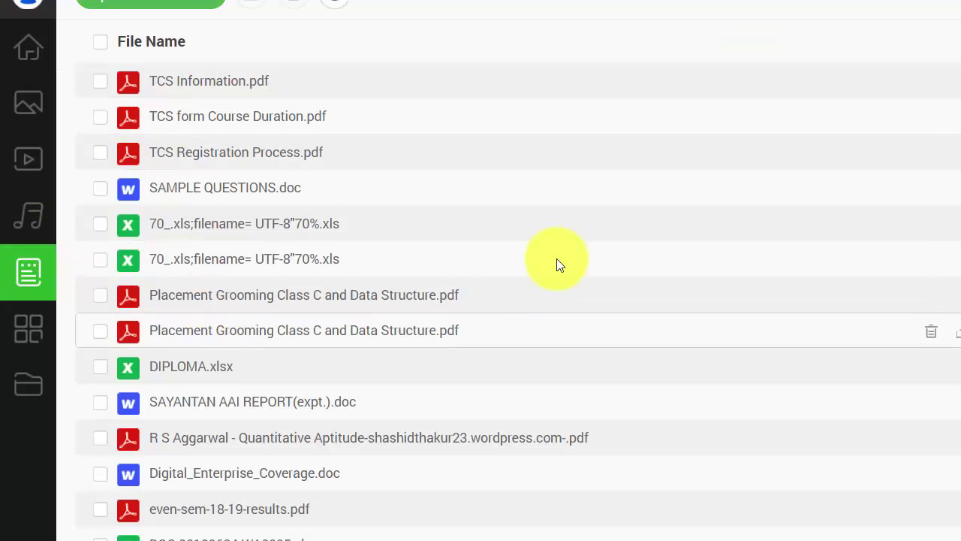
pyautogui.scroll(-1, 451, 211)
pyautogui.scroll(-3, 353, 172)
pyautogui.scroll(-5, 336, 192)
pyautogui.scroll(-3, 333, 199)
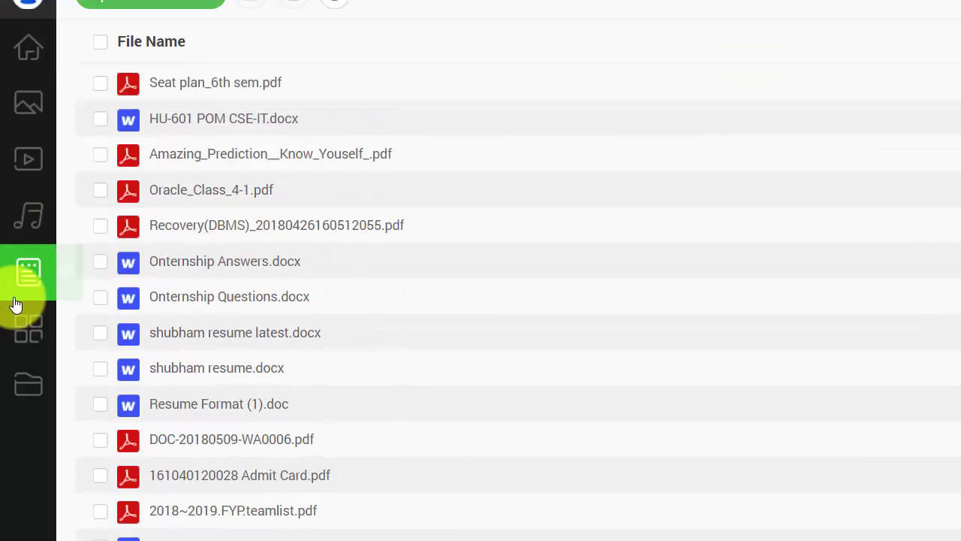
# Scroll through the installed apps, view the storage folders, and return Home
pyautogui.click(24, 326)
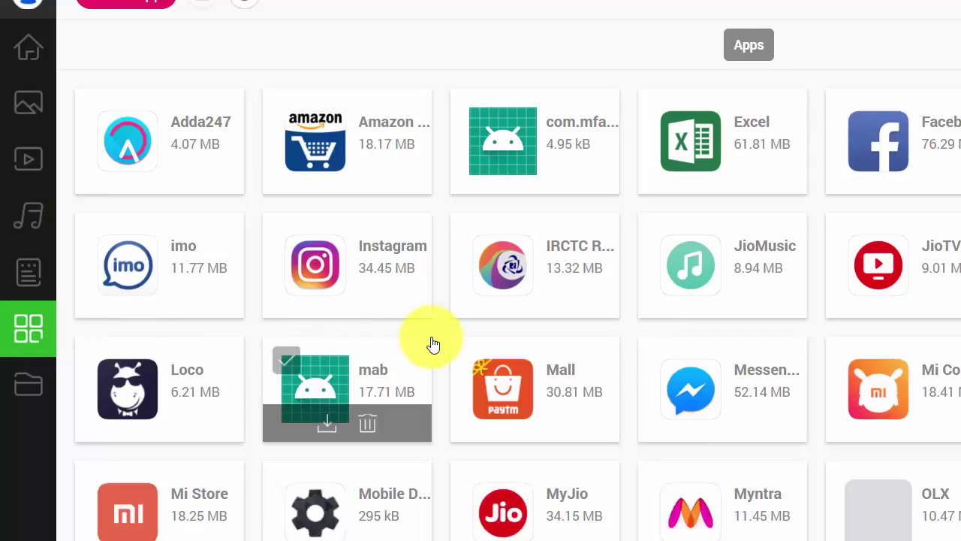
pyautogui.scroll(-1, 434, 344)
pyautogui.scroll(-2, 434, 344)
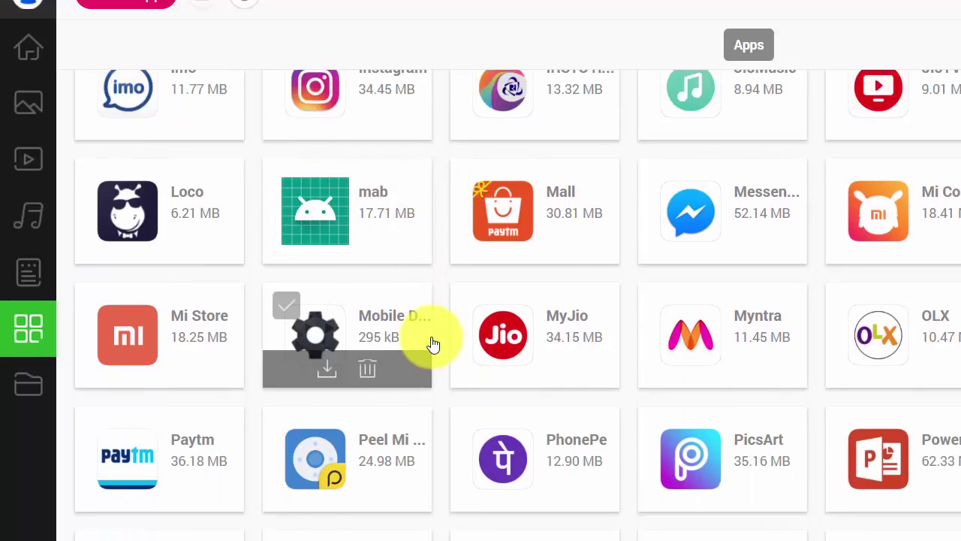
pyautogui.scroll(-2, 433, 344)
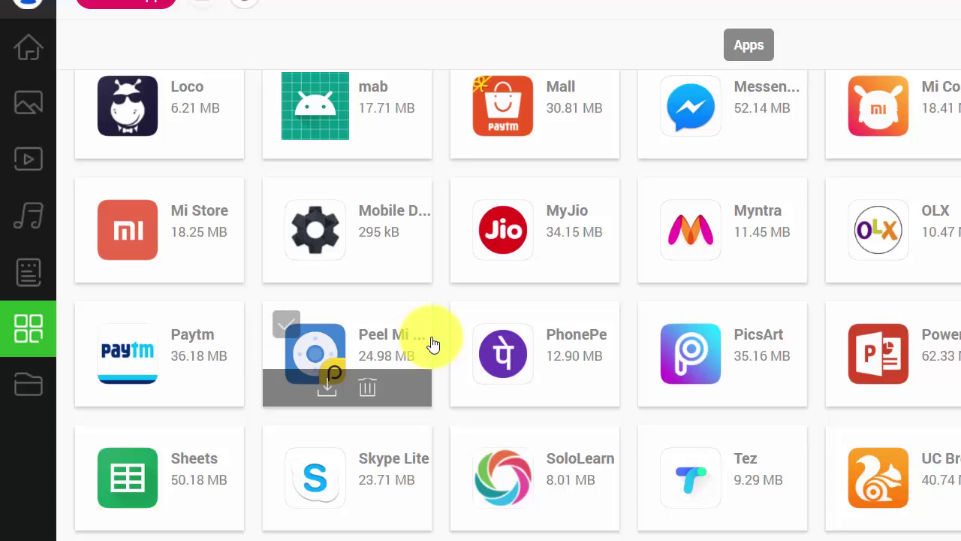
pyautogui.scroll(1, 433, 344)
pyautogui.scroll(3, 434, 344)
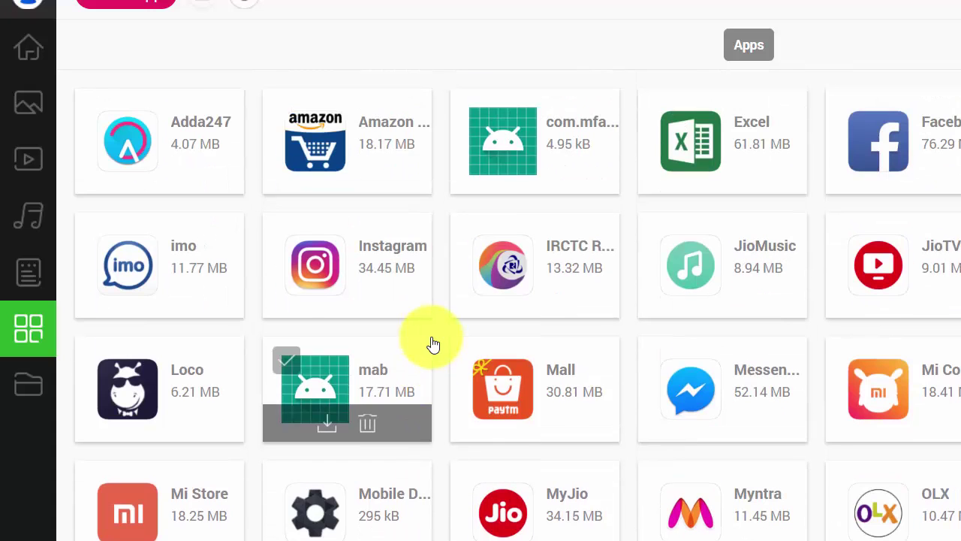
pyautogui.click(36, 373)
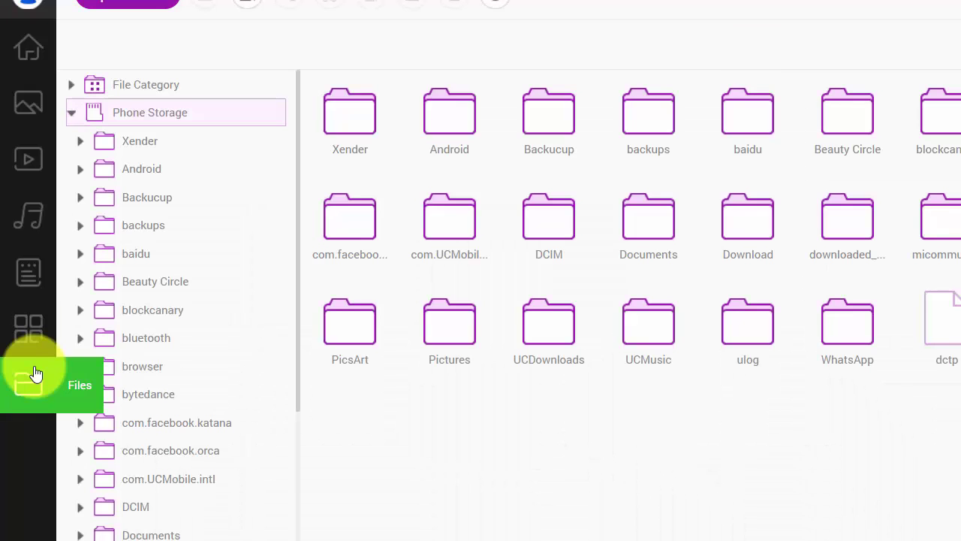
pyautogui.click(29, 50)
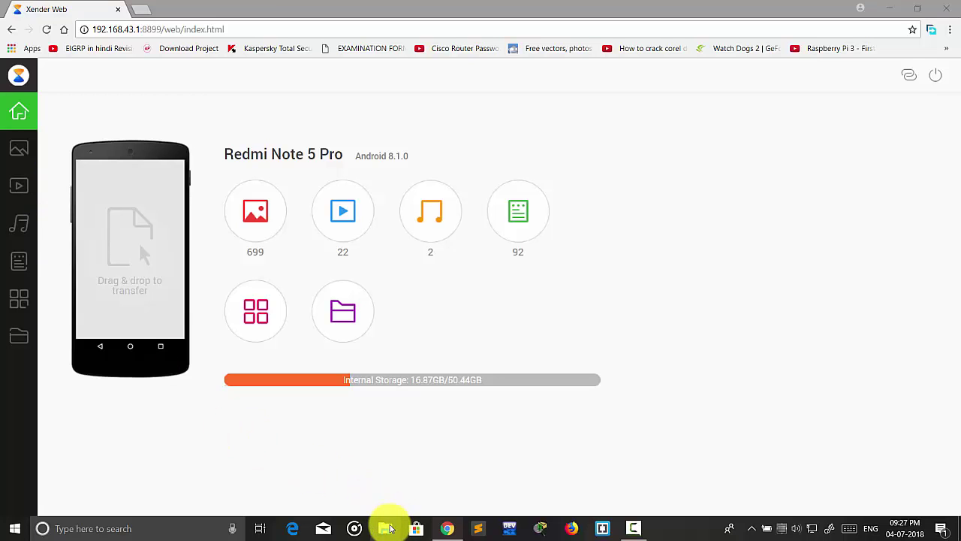
# Open Local disk (D:) in File Explorer via This PC, then minimize the window
pyautogui.press('super+e')
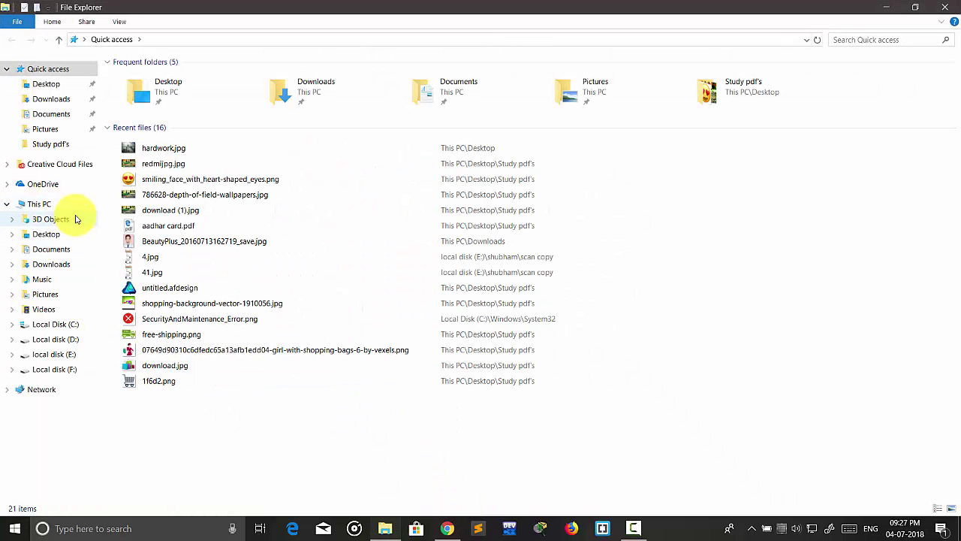
pyautogui.click(70, 206)
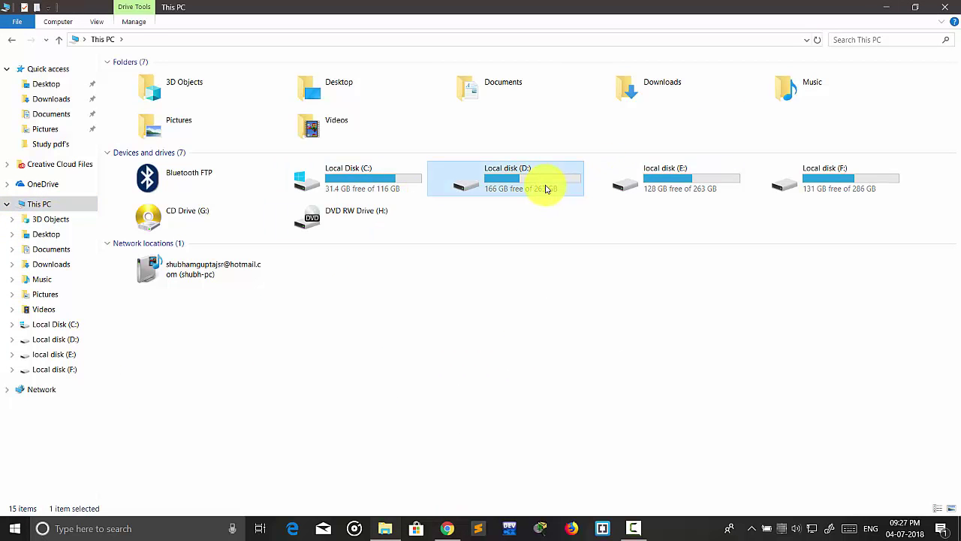
pyautogui.doubleClick(545, 188)
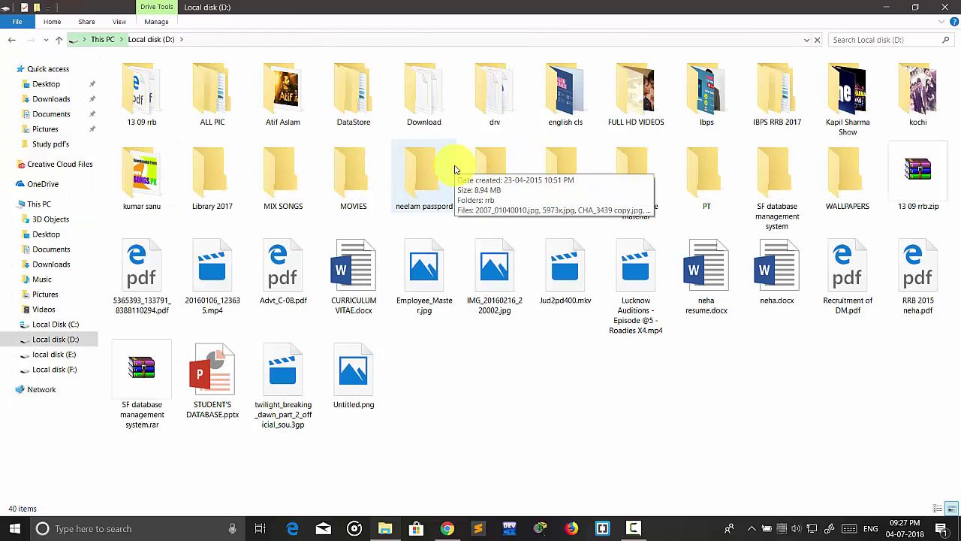
pyautogui.click(386, 527)
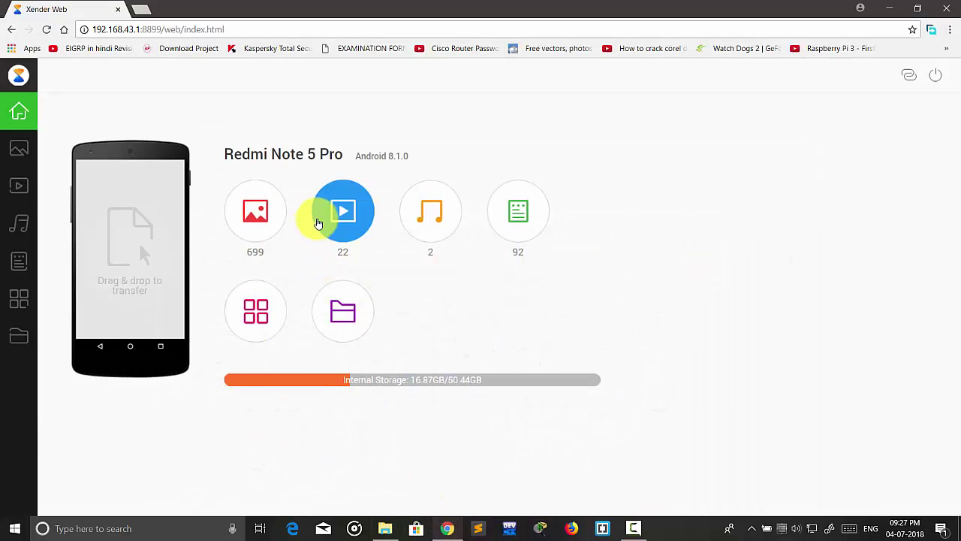
# Add the Sanju (2018) video download in FDM, pause it at 2%, and hide FDM
pyautogui.click(334, 216)
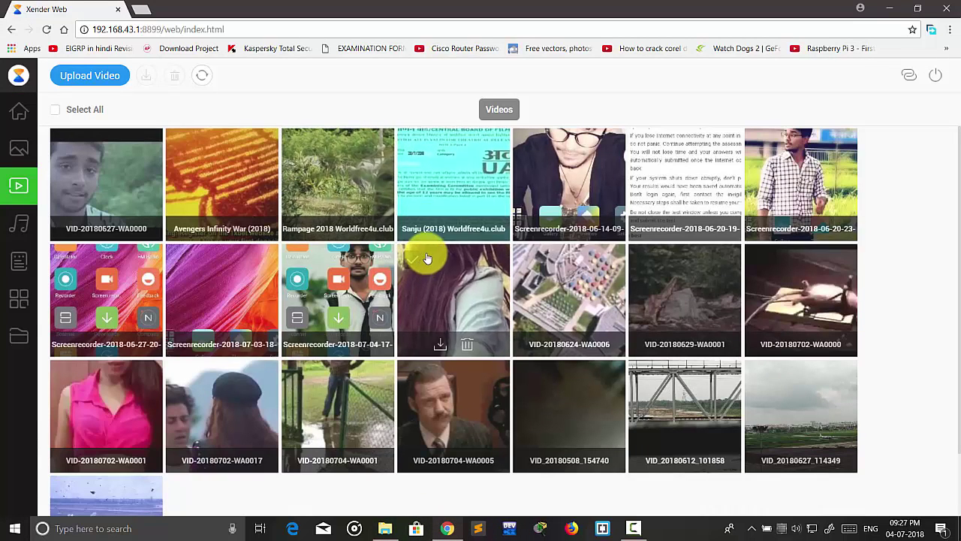
pyautogui.moveTo(453, 184)
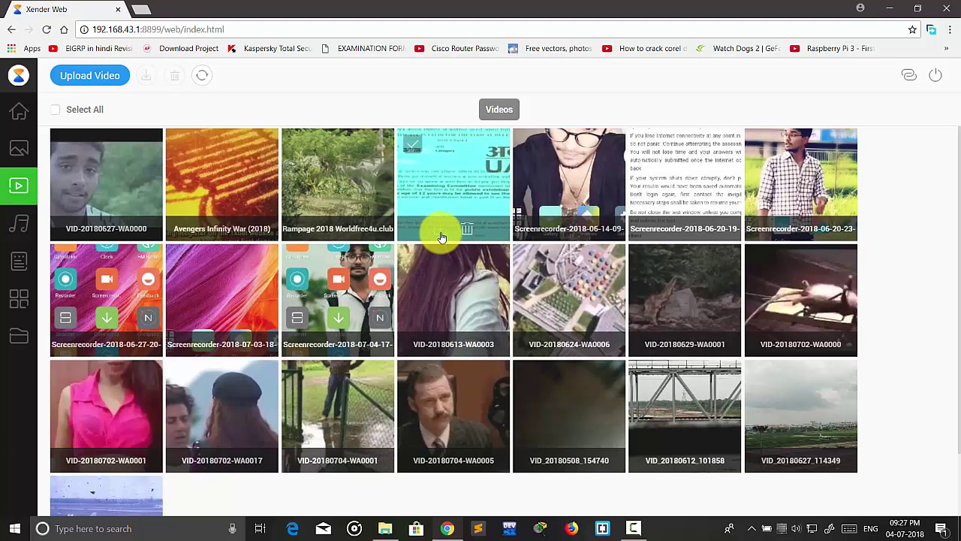
pyautogui.click(442, 237)
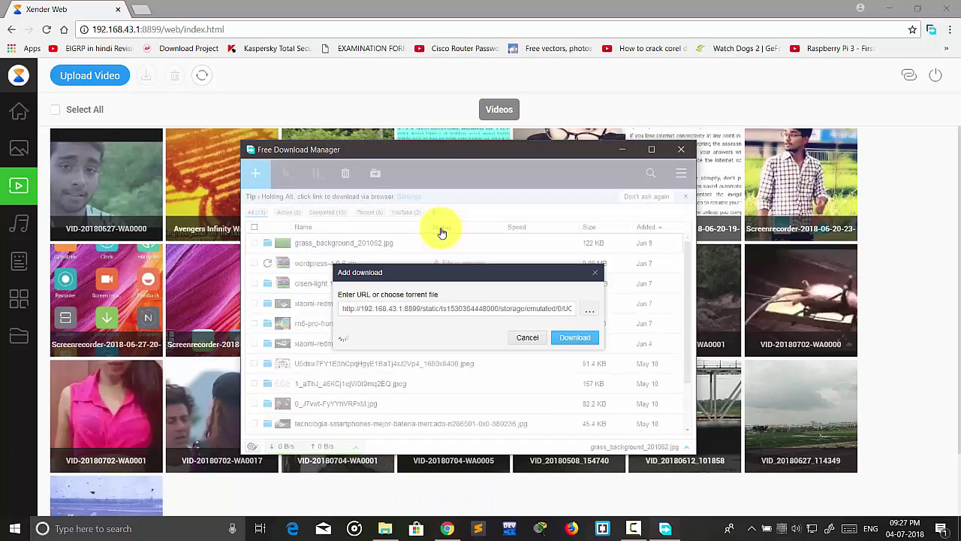
pyautogui.click(576, 366)
pyautogui.click(573, 367)
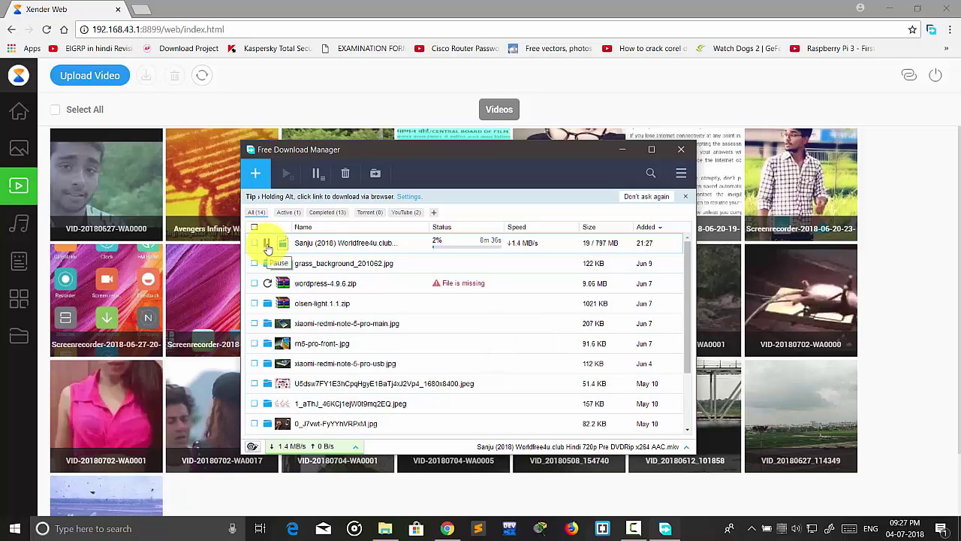
pyautogui.click(267, 245)
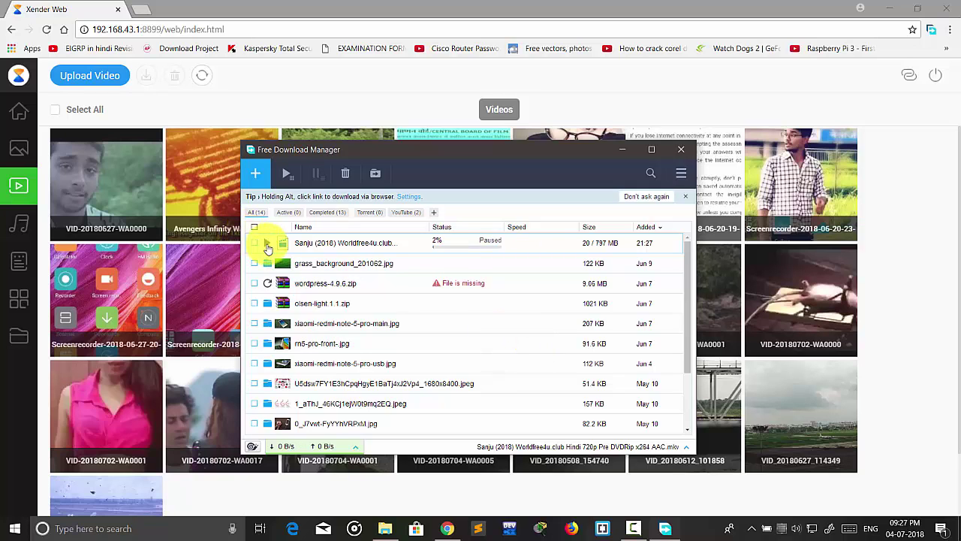
pyautogui.click(622, 150)
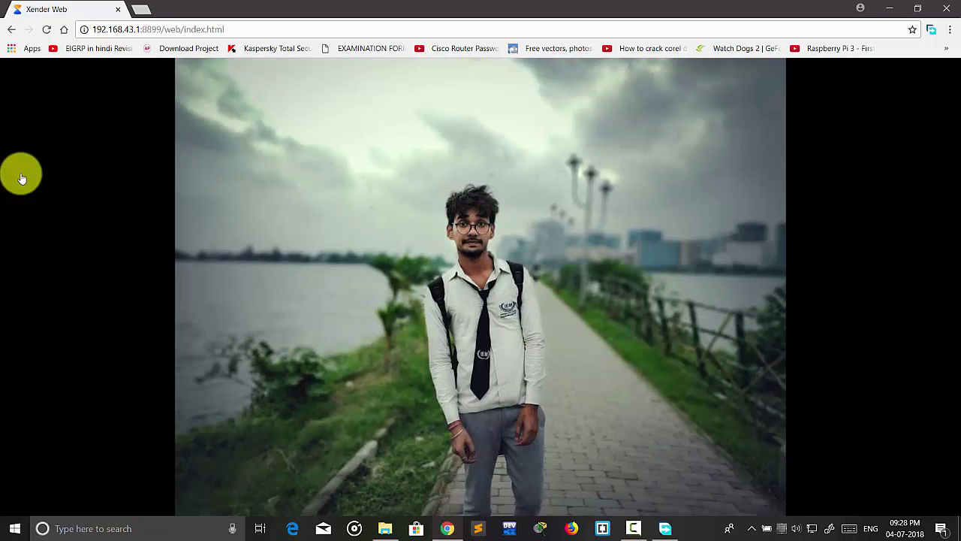
pyautogui.press('Right')
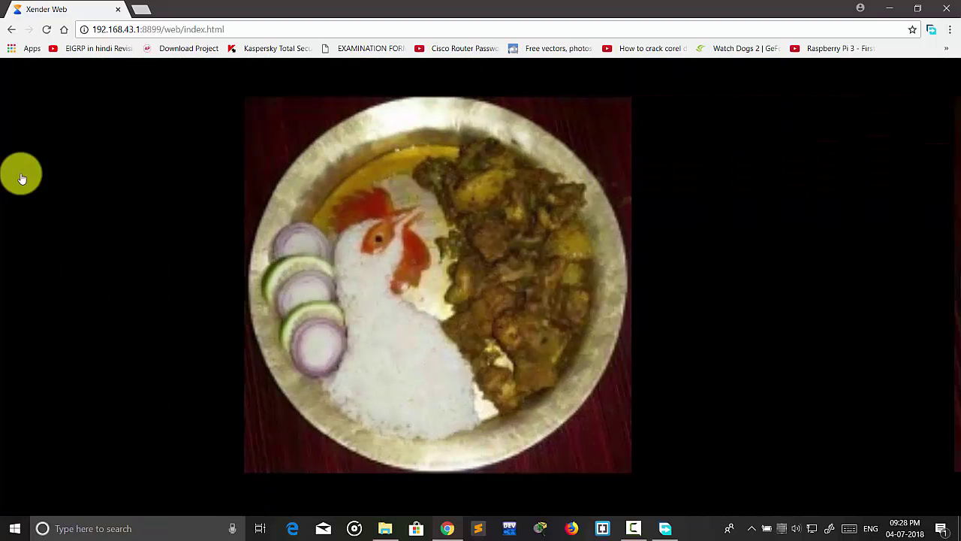
pyautogui.press('Right')
pyautogui.press('Right')
pyautogui.press('Right')
pyautogui.press('Left')
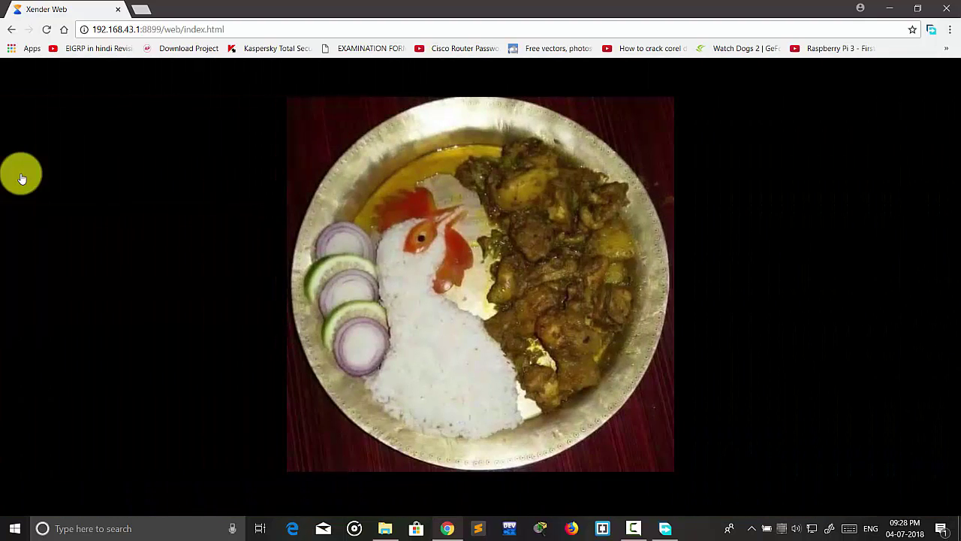
pyautogui.press('Left')
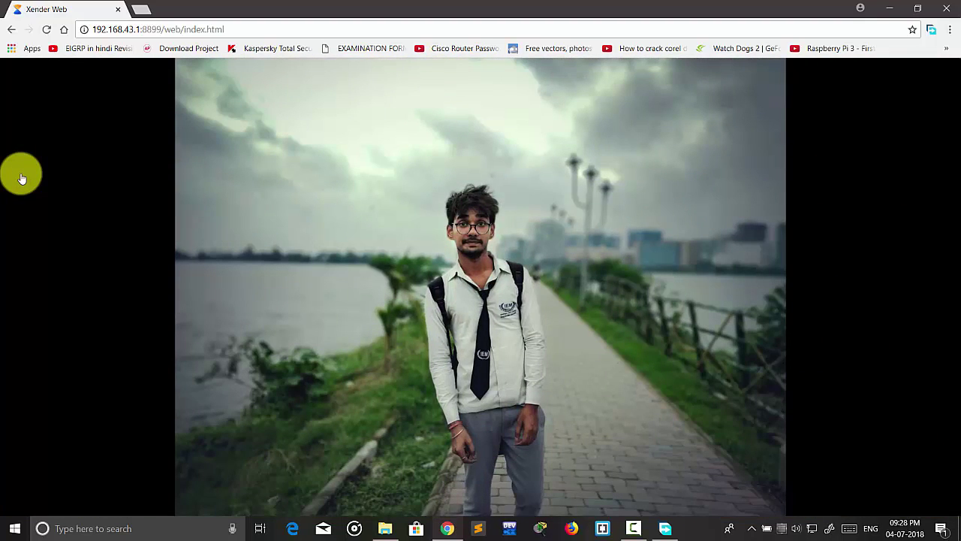
pyautogui.press('Escape')
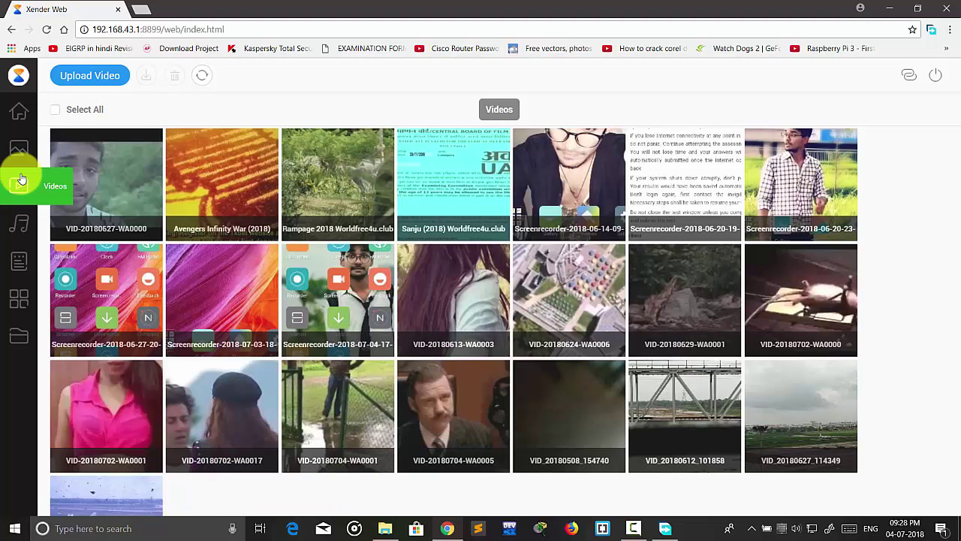
# Visit Images, Videos, Music and Documents in turn, starting and ending on Home
pyautogui.scroll(-1, 61, 248)
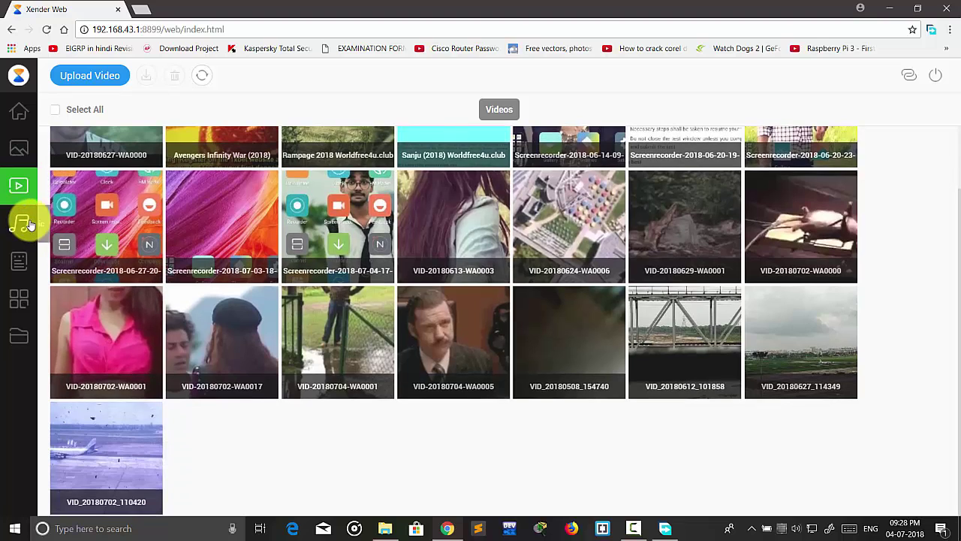
pyautogui.click(19, 111)
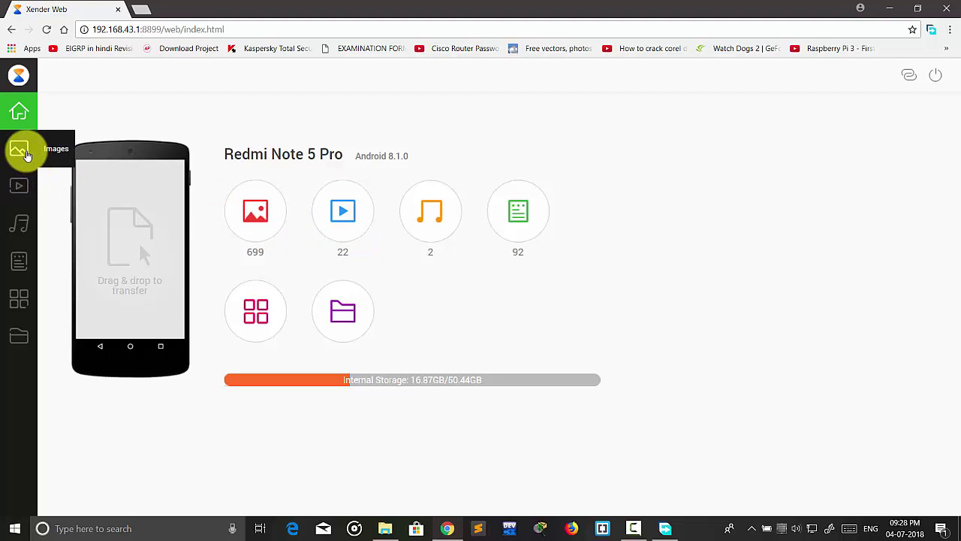
pyautogui.click(26, 154)
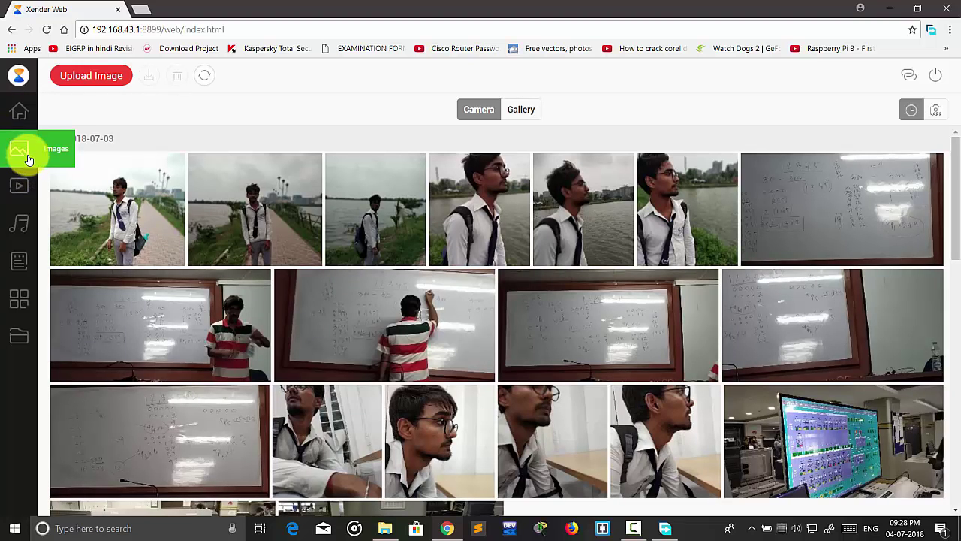
pyautogui.click(23, 190)
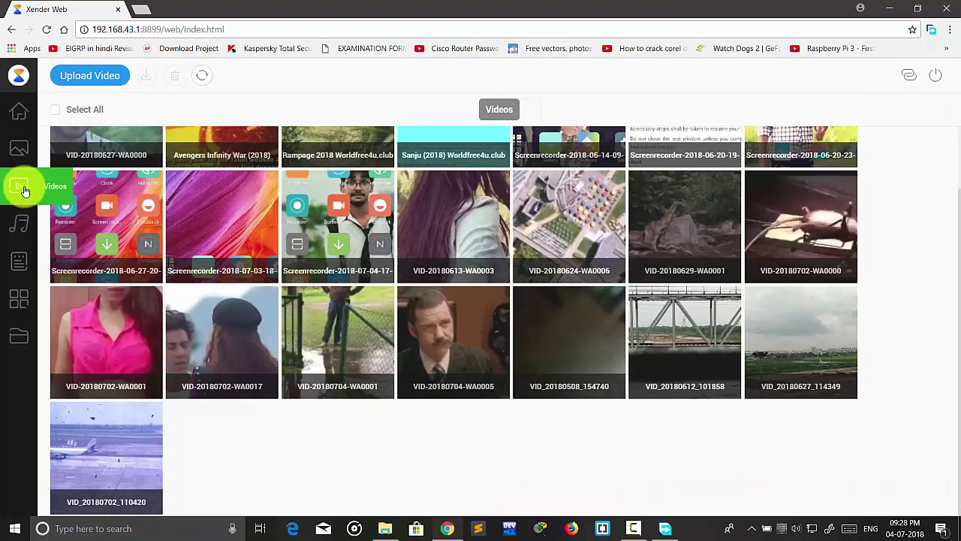
pyautogui.click(21, 233)
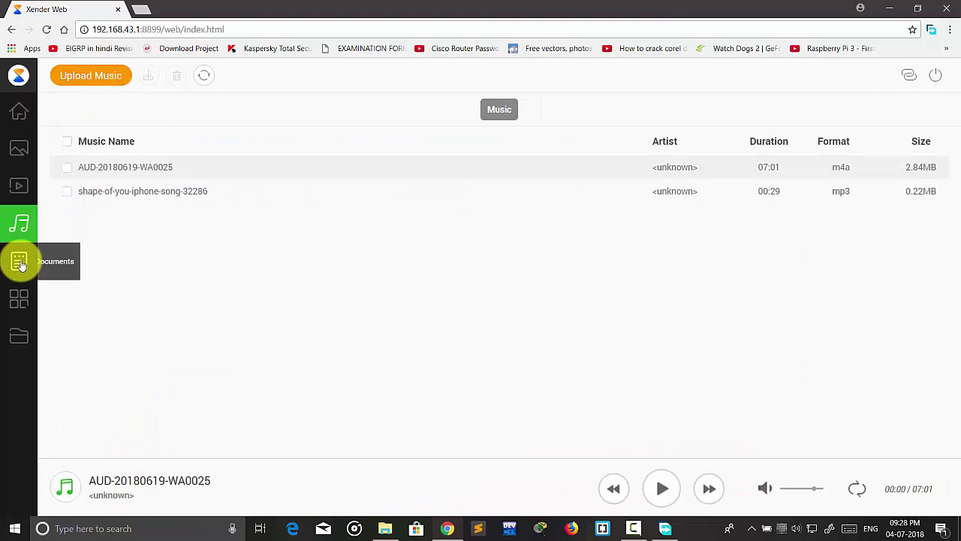
pyautogui.click(19, 262)
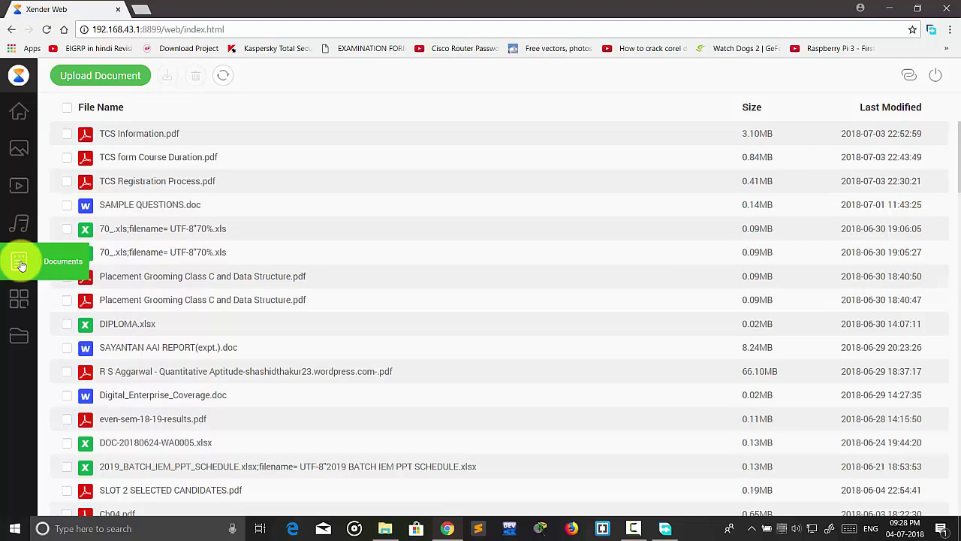
pyautogui.click(19, 122)
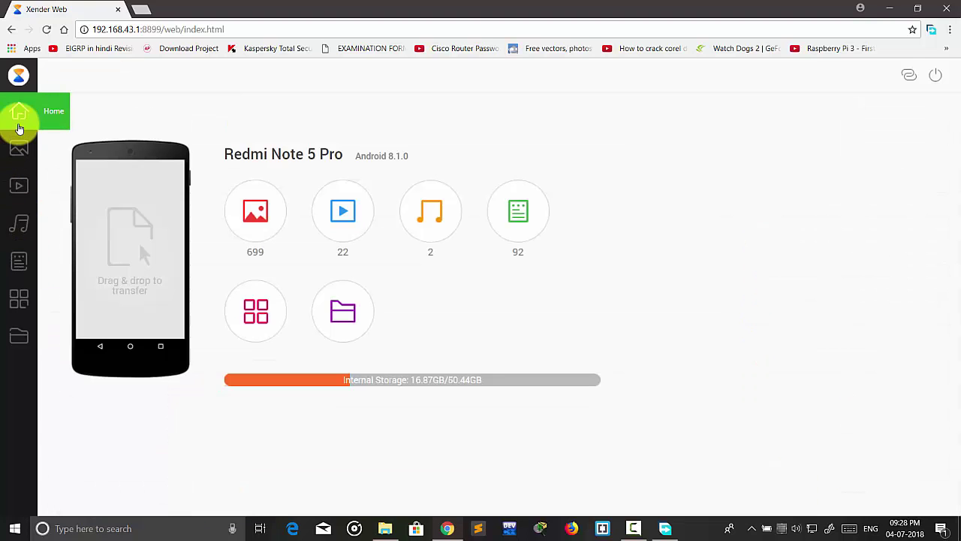